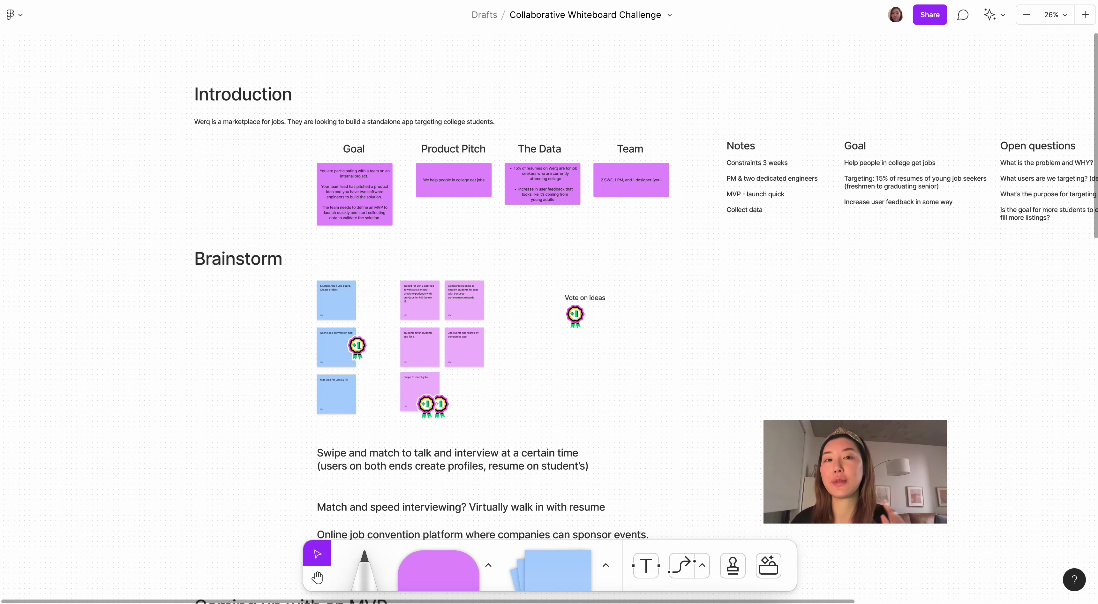
Step: Zoom out to 8% to view the whole board, then zoom to 53% on the Introduction cards
scroll(496, 124, down, 5)
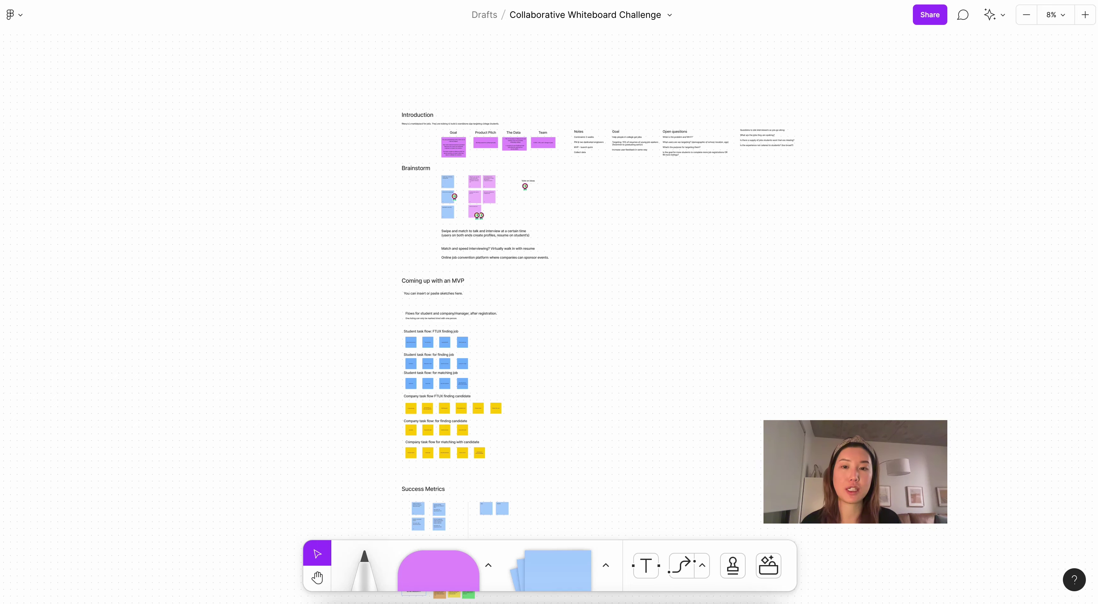
scroll(597, 299, down, 3)
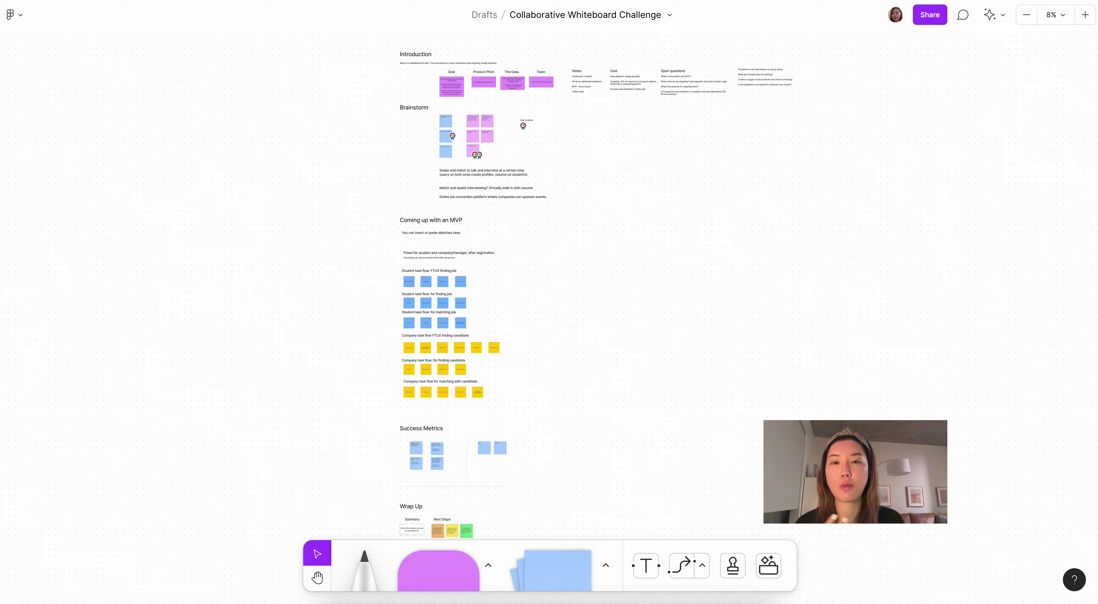
scroll(597, 298, up, 2)
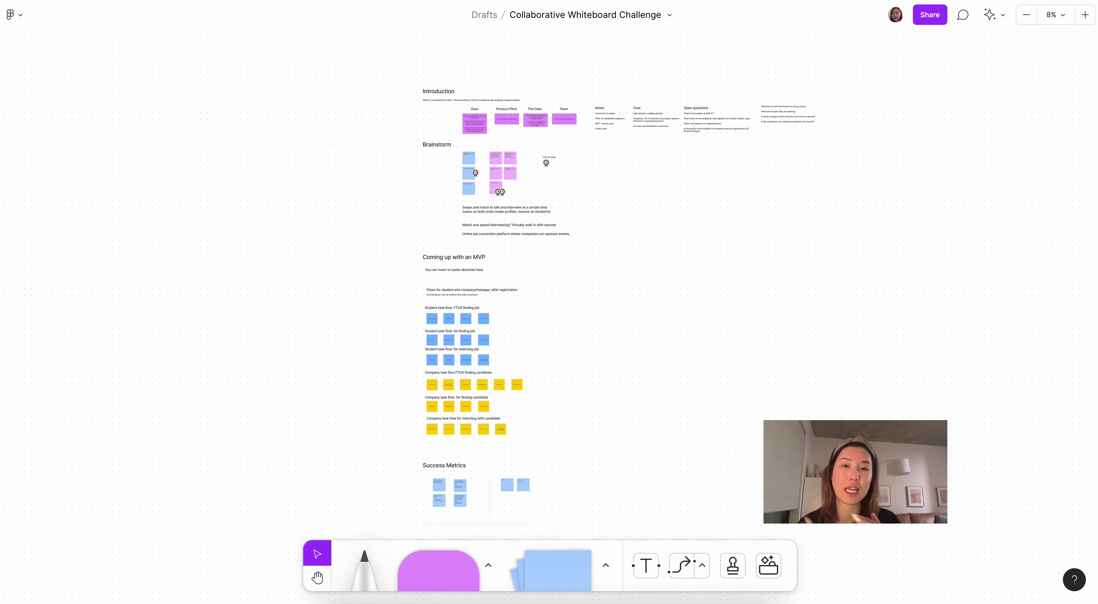
scroll(514, 103, up, 10)
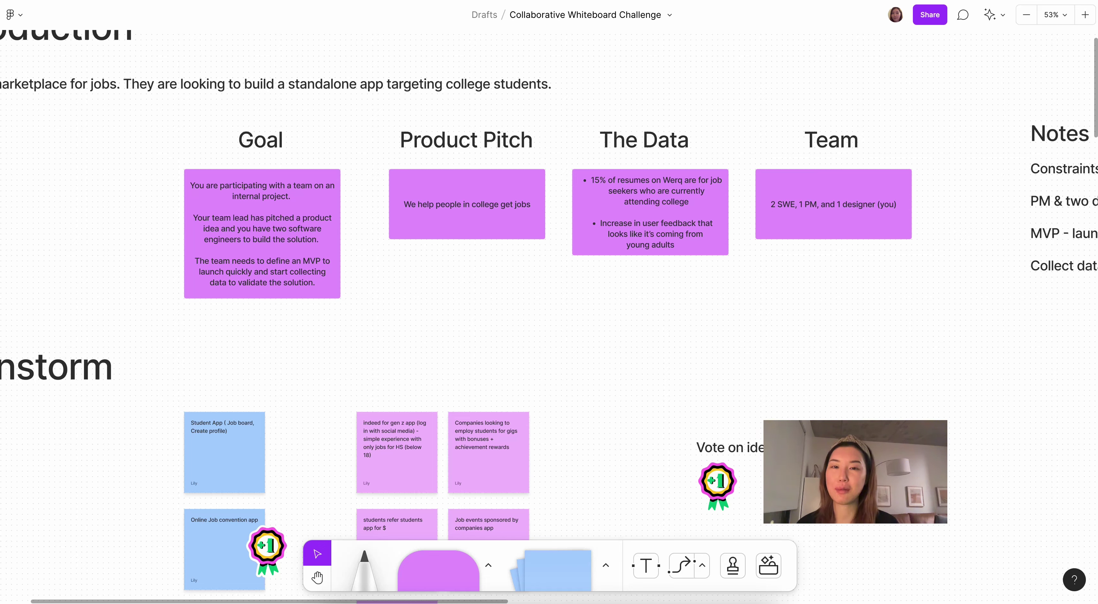
Step: Pan right past the Team card and zoom to about 33% on the Notes, Goal and Open questions text
scroll(549, 298, up, 2)
scroll(549, 299, right, 5)
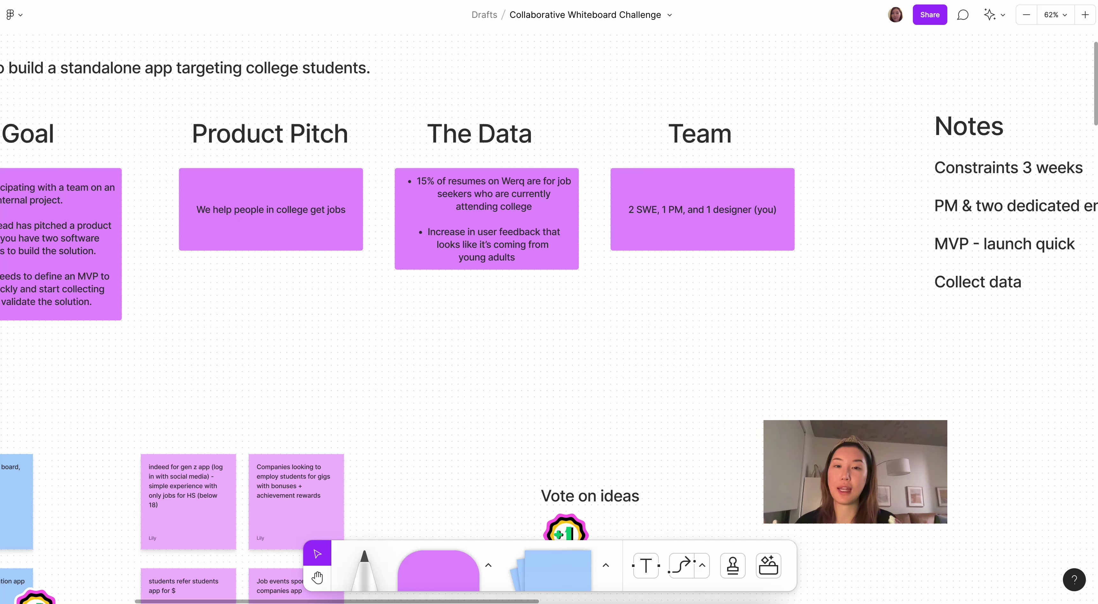
scroll(173, 317, down, 5)
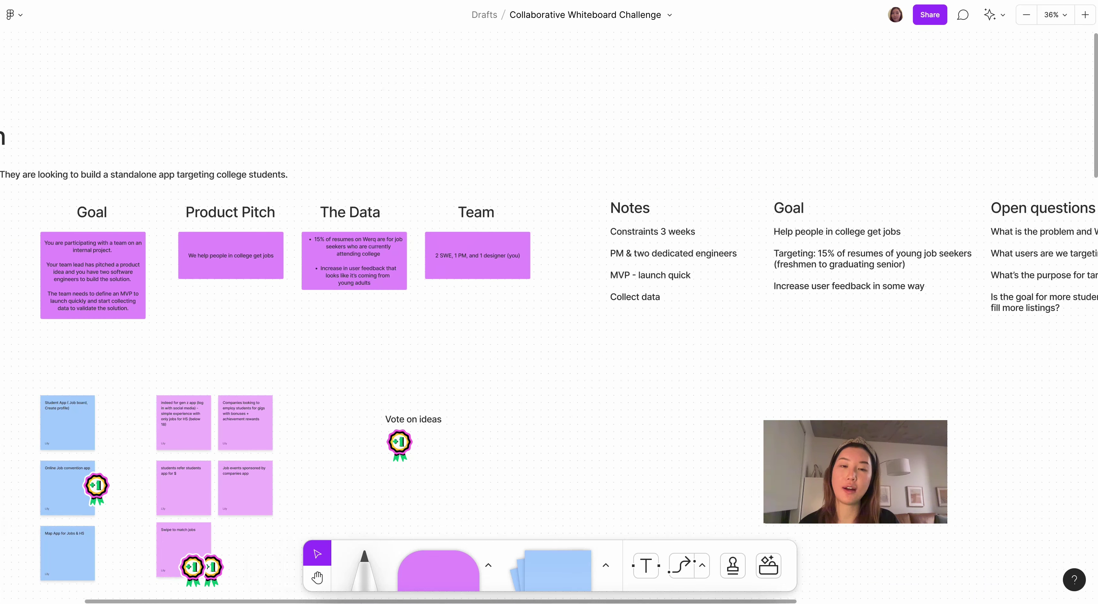
scroll(549, 367, up, 1)
scroll(549, 367, right, 1)
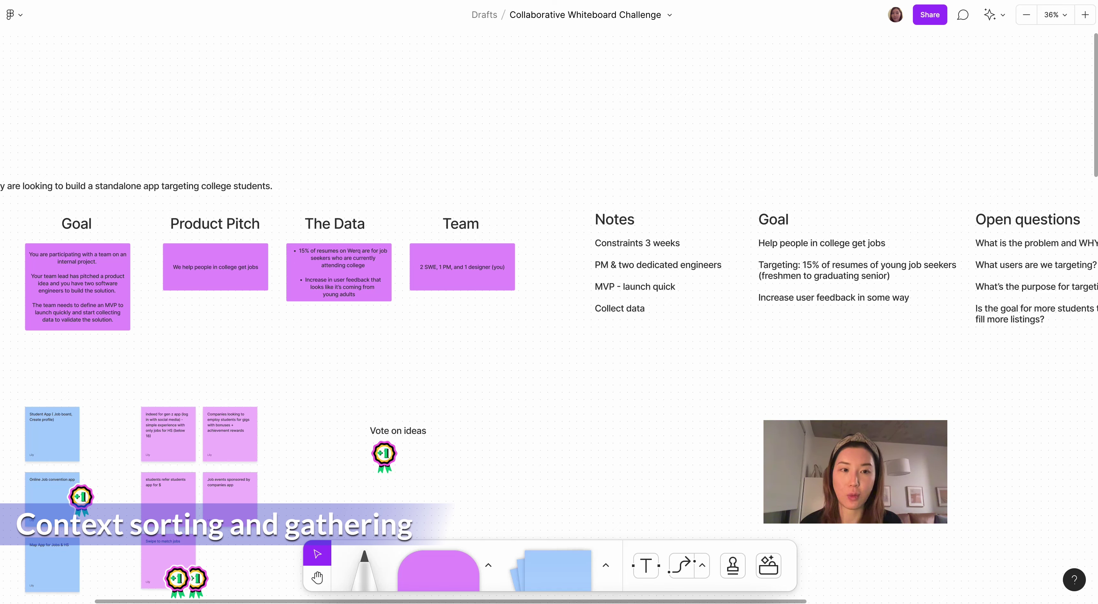
scroll(549, 299, right, 3)
scroll(549, 299, up, 1)
scroll(549, 299, right, 5)
scroll(549, 299, up, 1)
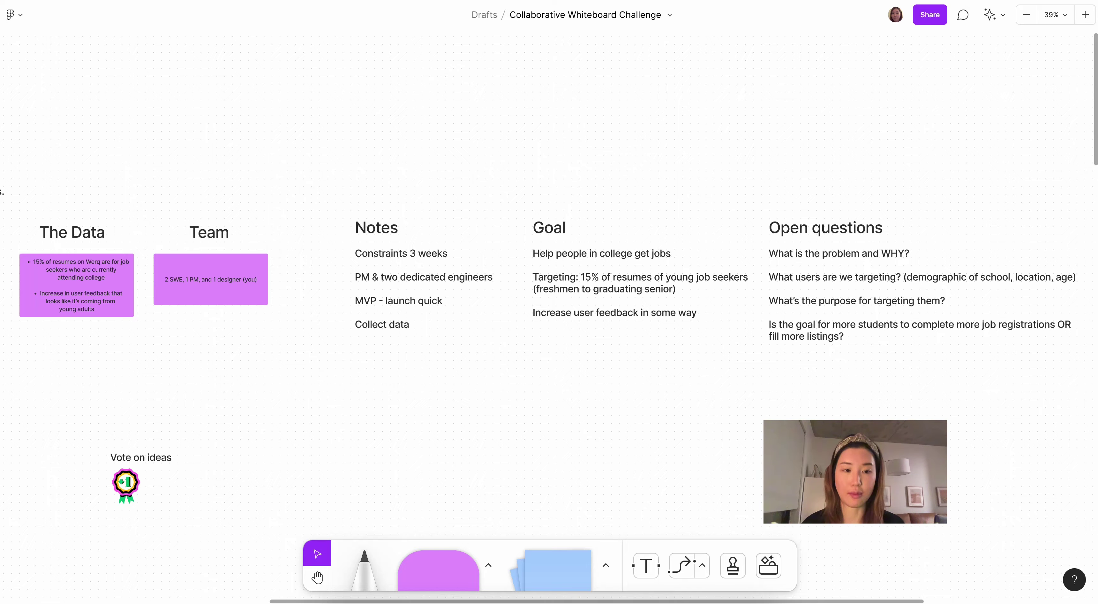
scroll(572, 281, up, 3)
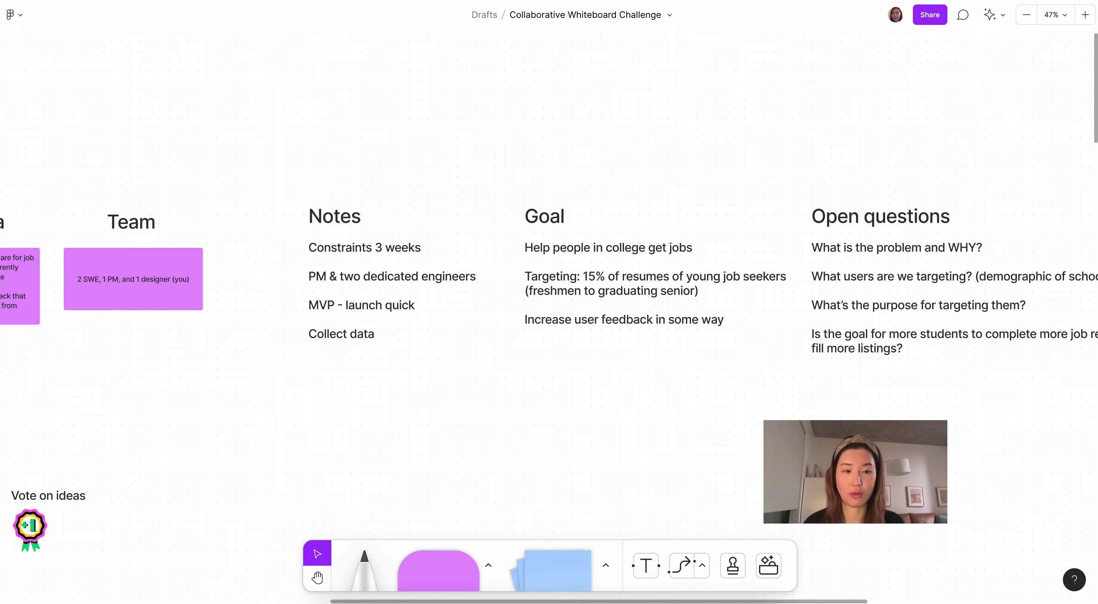
scroll(572, 281, down, 5)
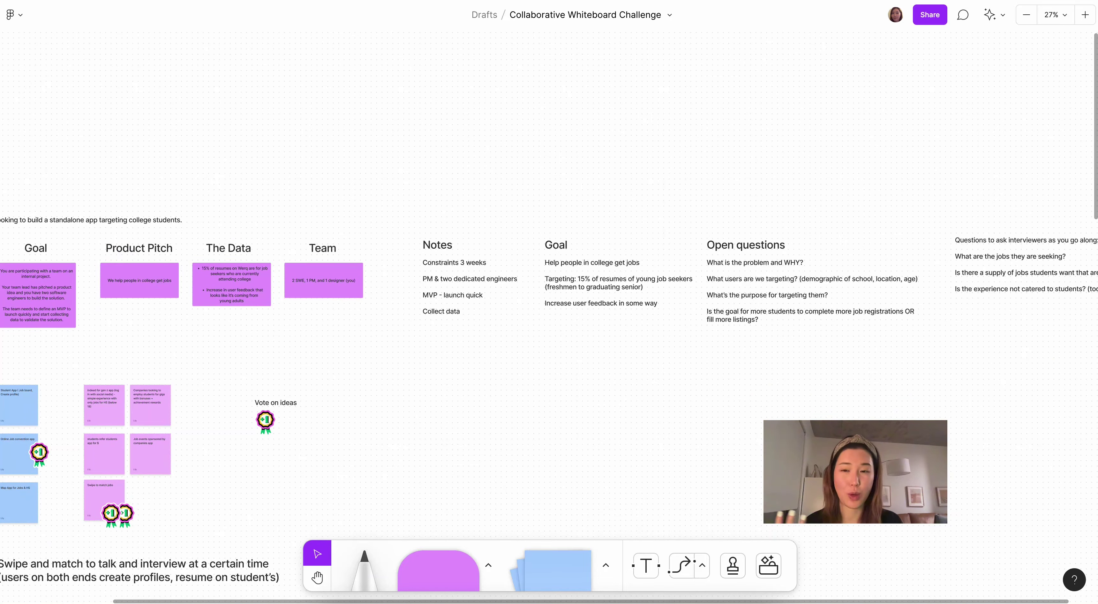
scroll(542, 305, up, 5)
scroll(542, 305, down, 5)
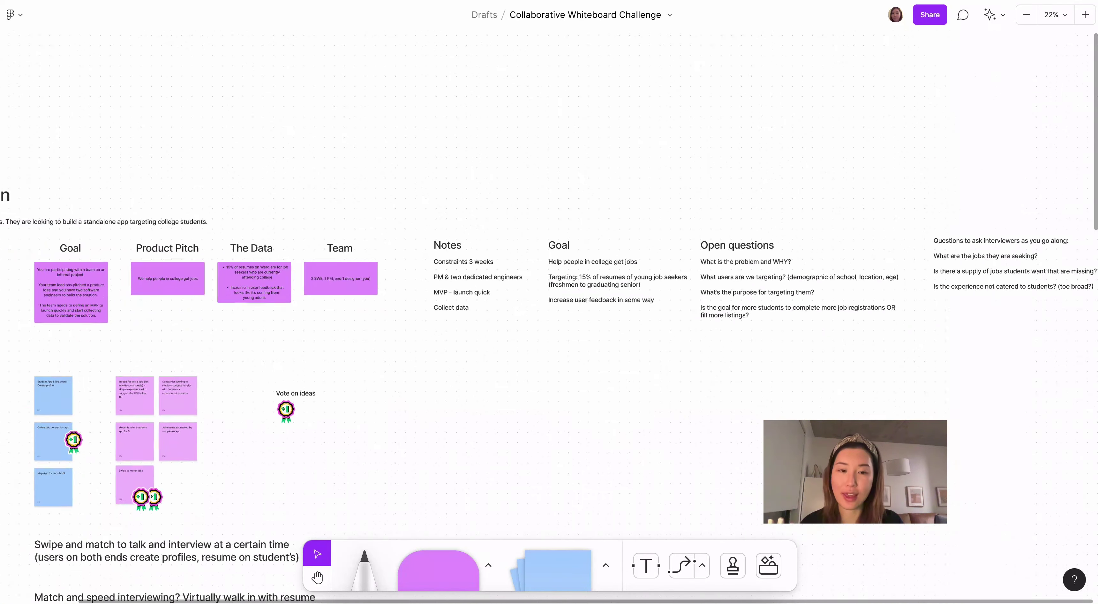
scroll(542, 305, up, 5)
scroll(551, 297, down, 3)
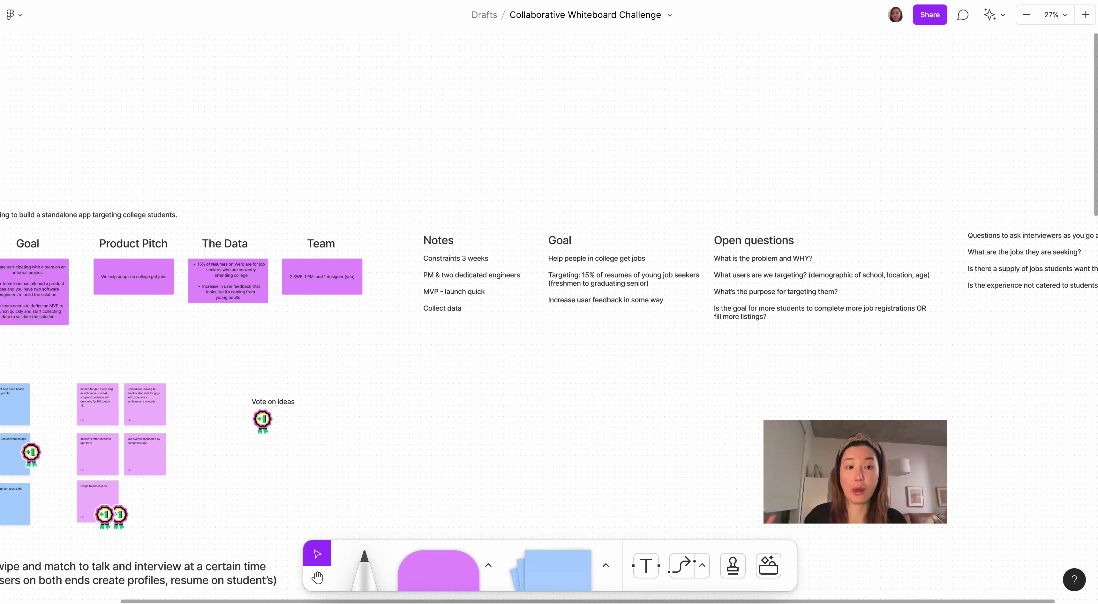
scroll(551, 297, up, 3)
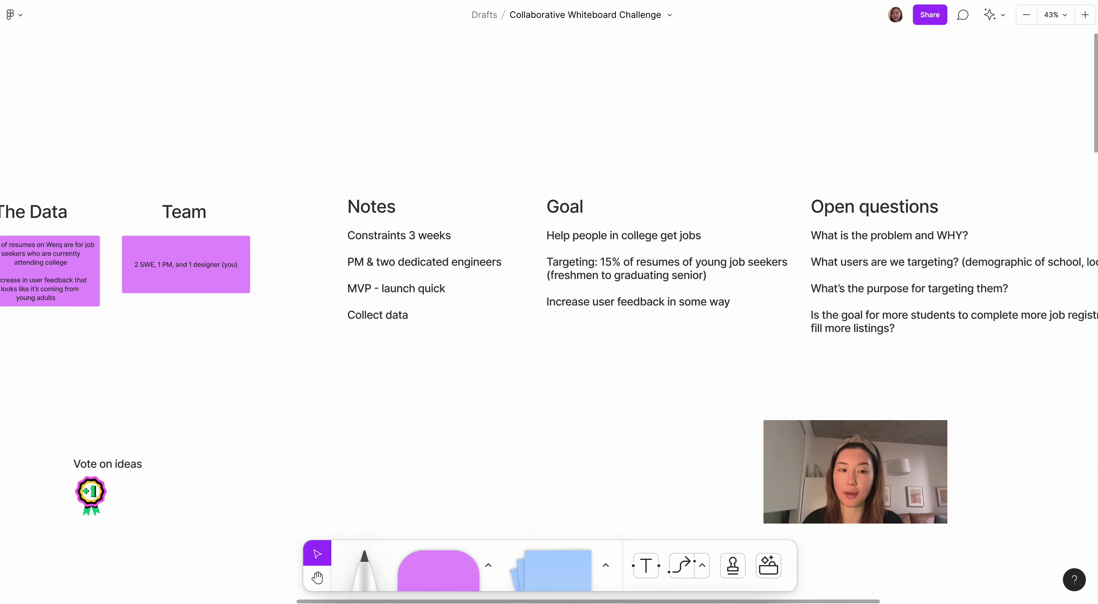
scroll(549, 273, down, 2)
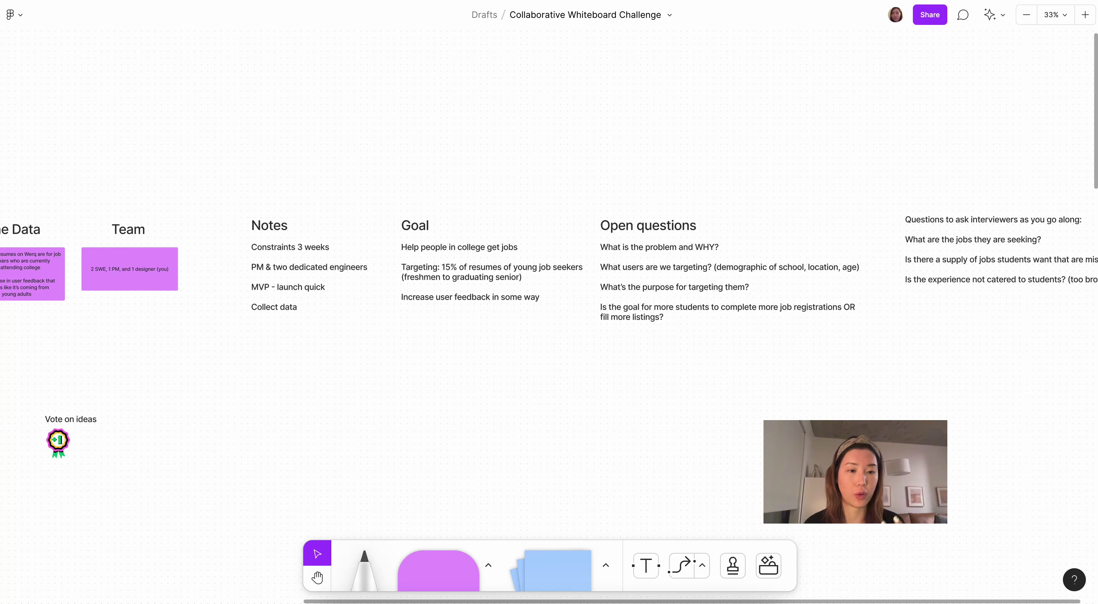
scroll(549, 298, left, 10)
scroll(549, 299, down, 5)
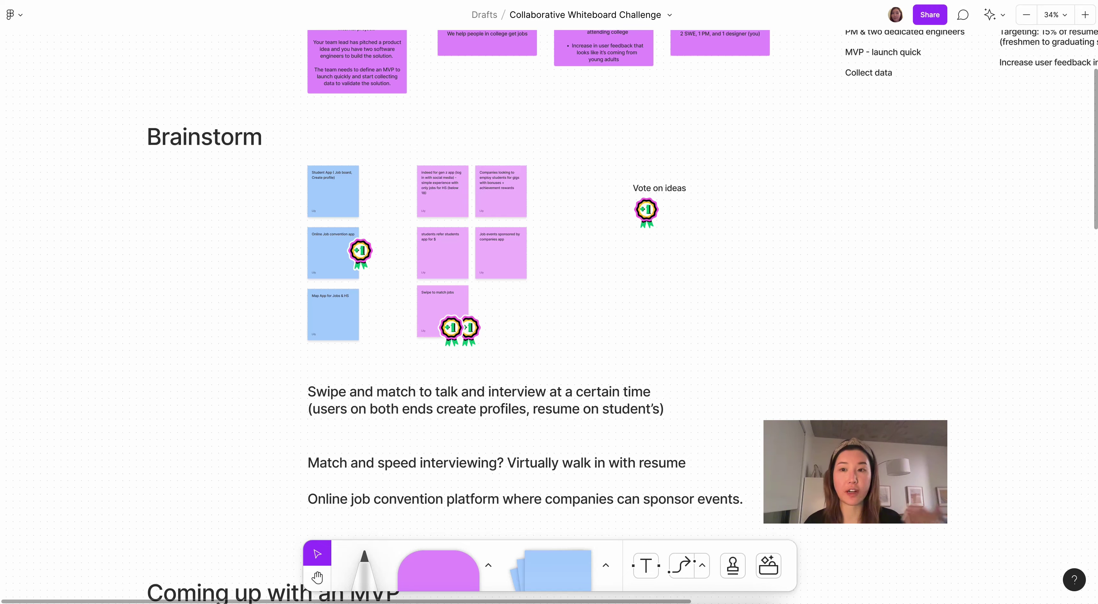
scroll(628, 226, down, 5)
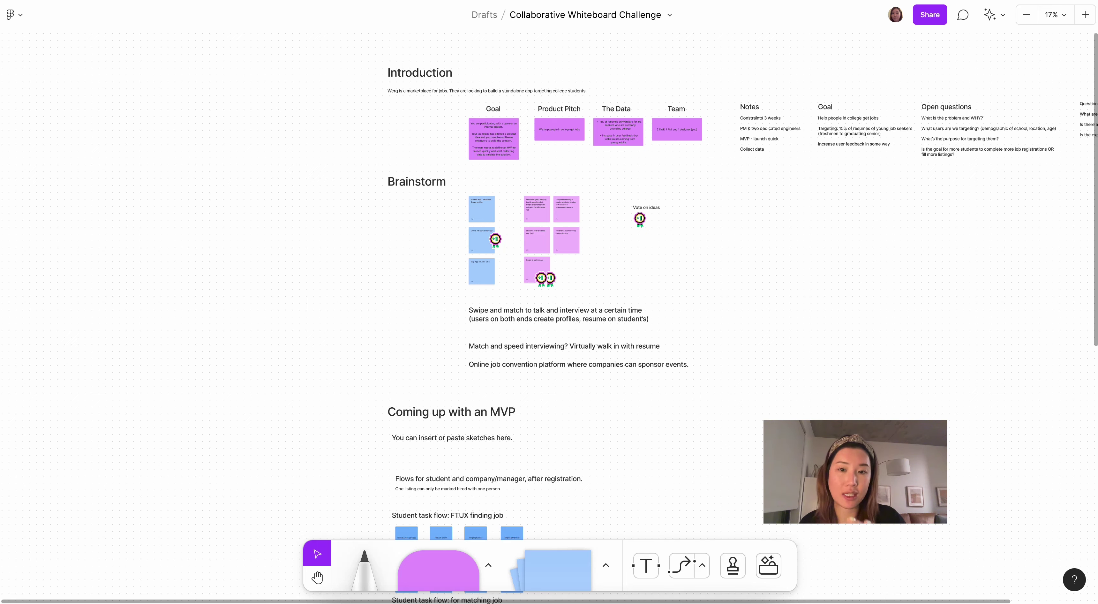
scroll(549, 299, down, 3)
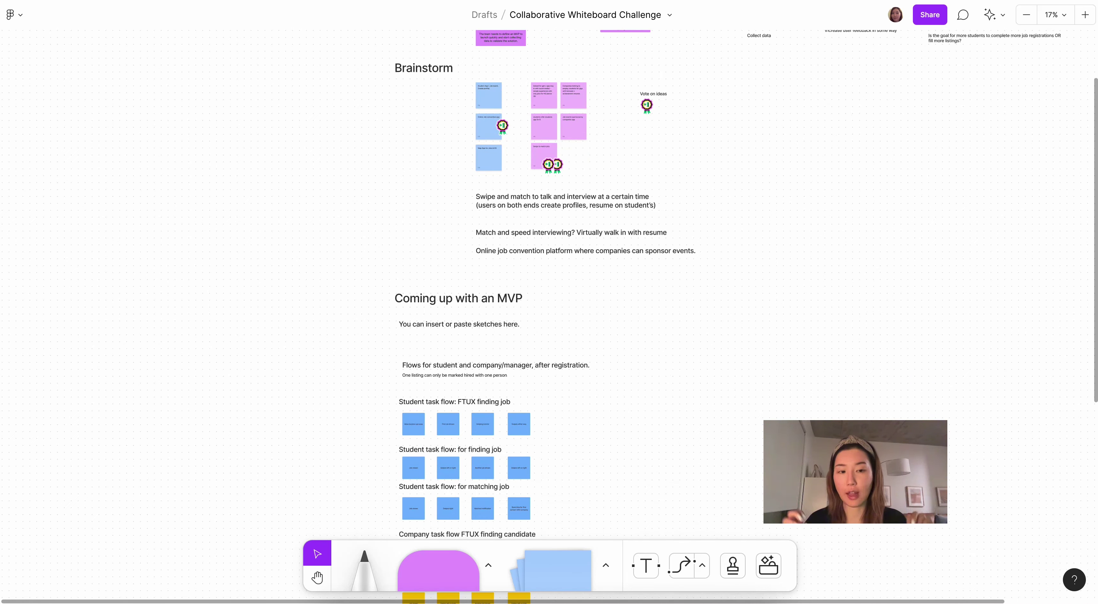
scroll(549, 299, up, 3)
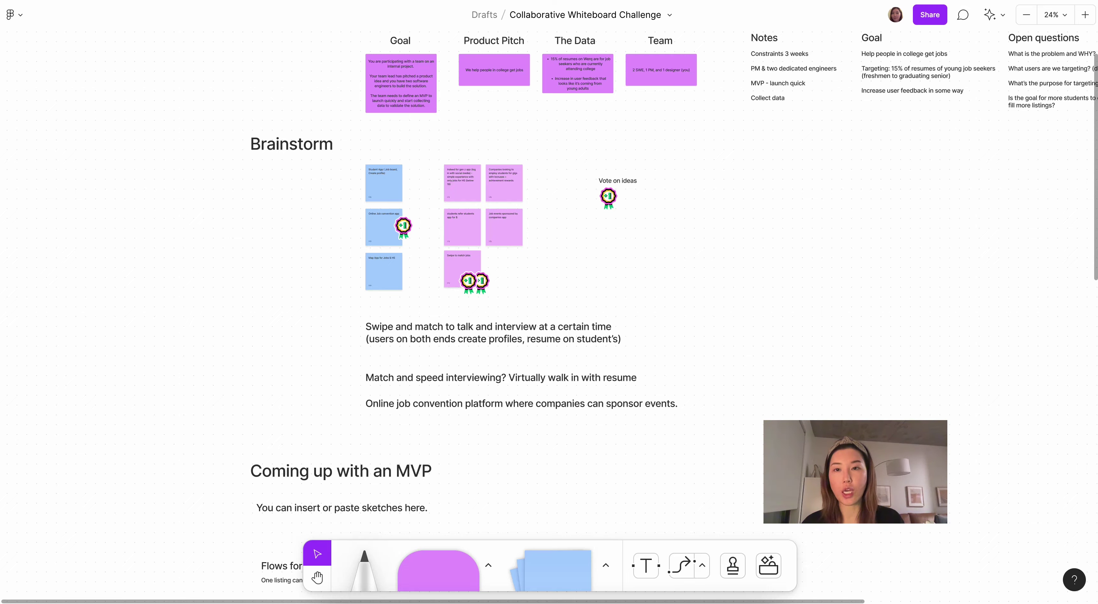
scroll(549, 298, down, 5)
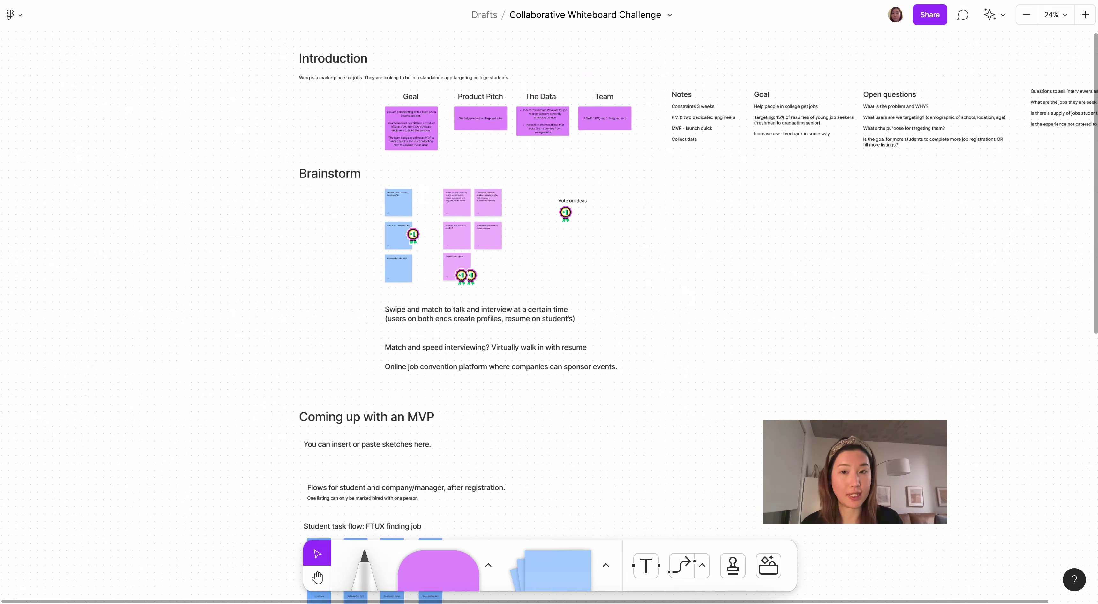
scroll(549, 298, down, 4)
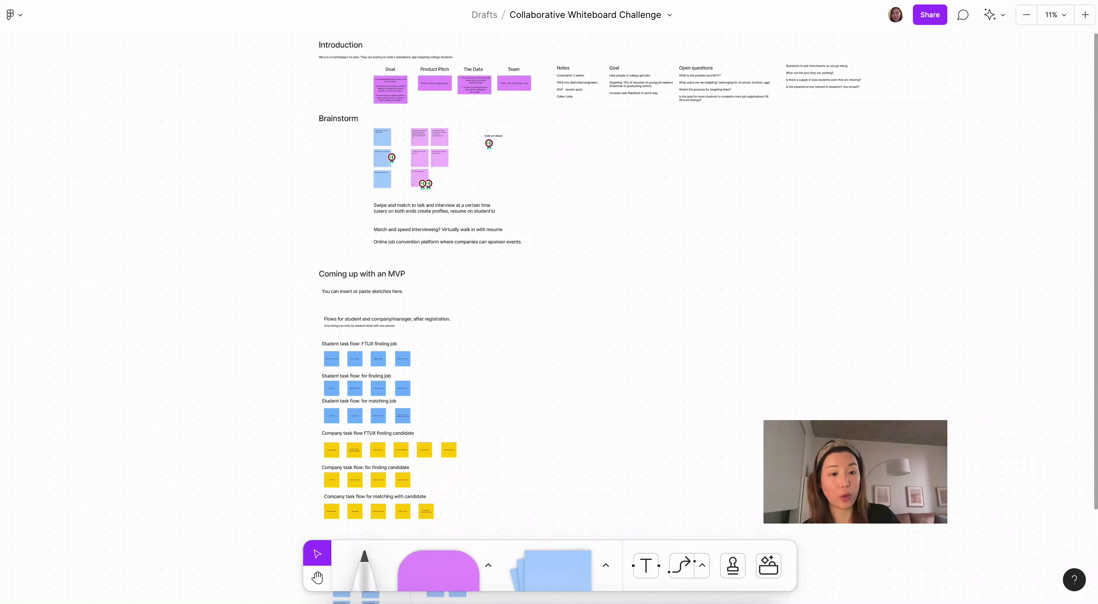
scroll(549, 299, down, 1)
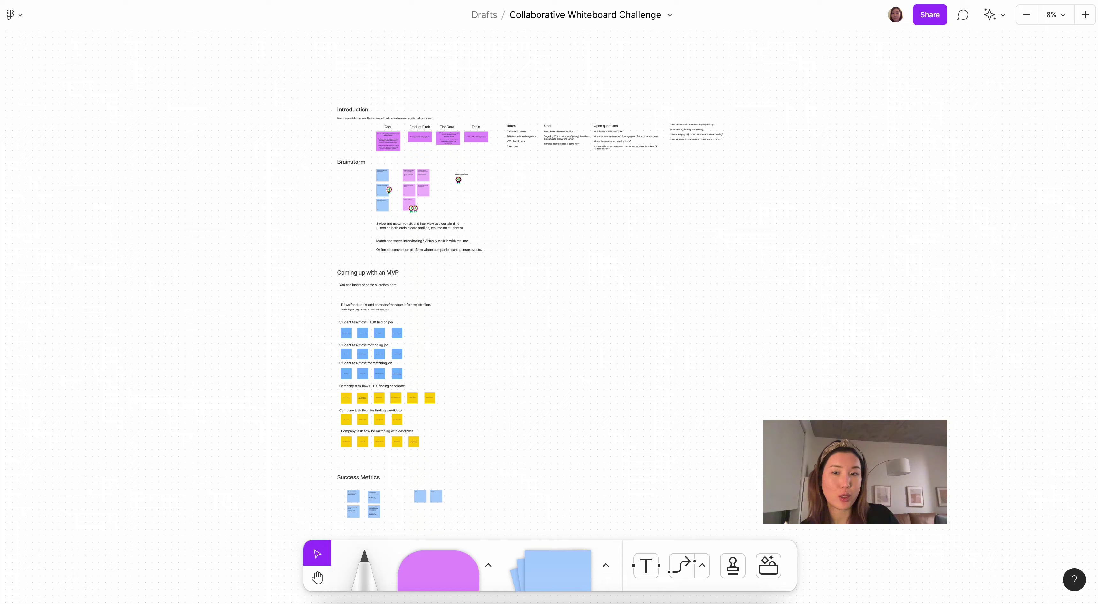
scroll(383, 185, up, 4)
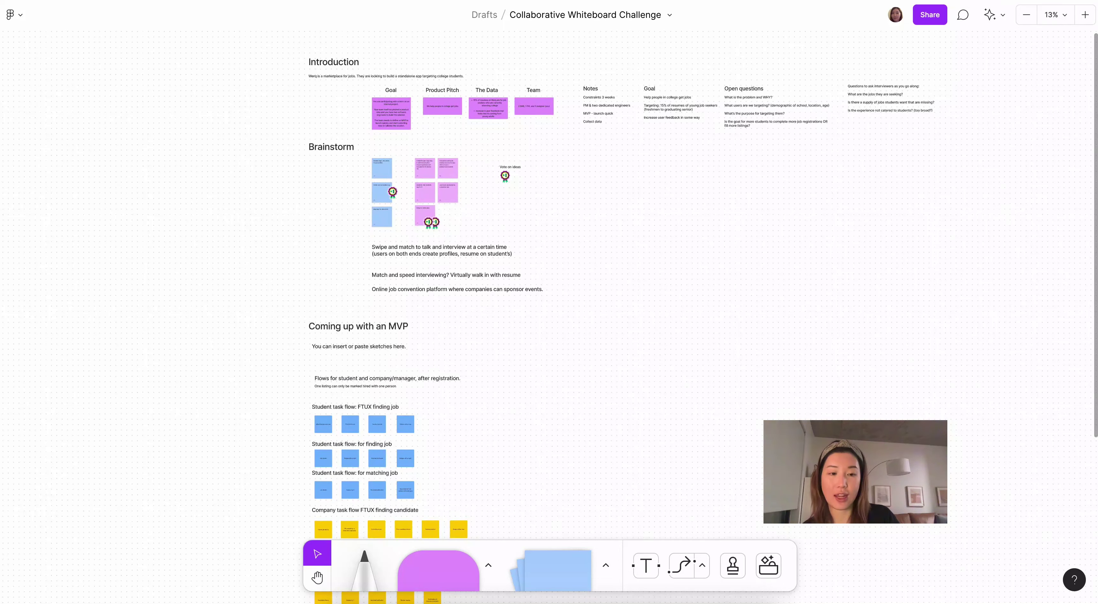
scroll(385, 184, up, 4)
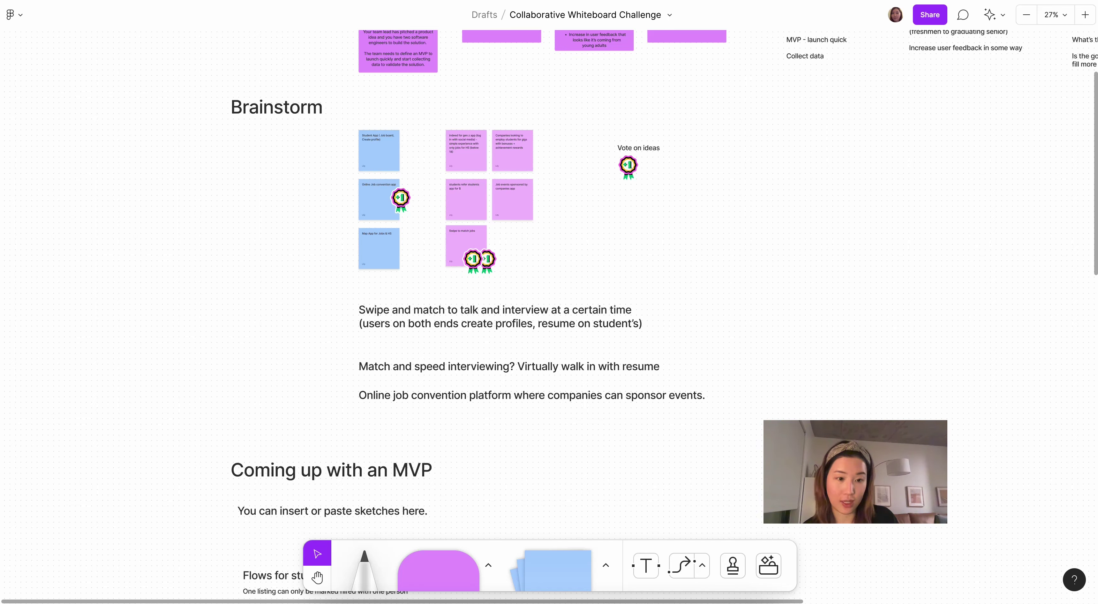
scroll(400, 155, up, 4)
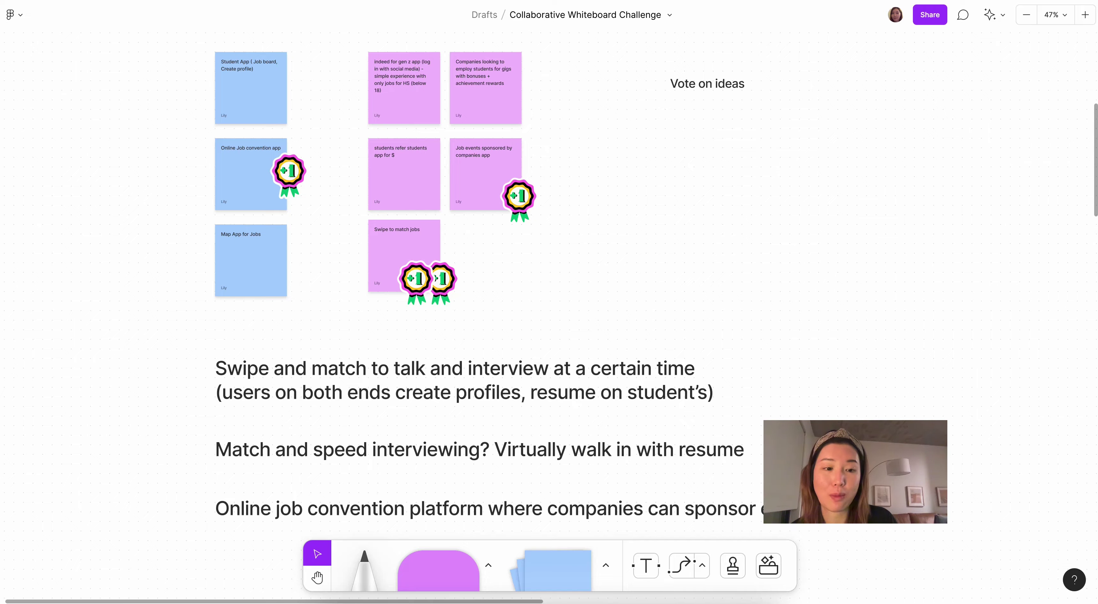
Step: Pan down from the brainstorm summaries to the 'Coming up with an MVP' student FTUX task flow
scroll(512, 170, down, 3)
scroll(857, 97, up, 2)
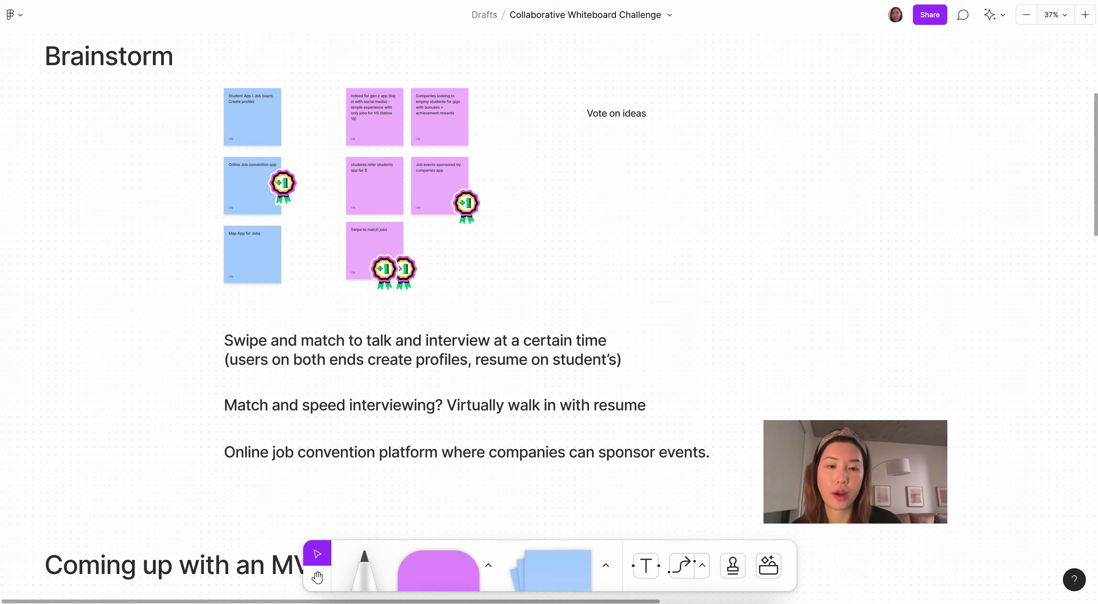
scroll(349, 38, down, 3)
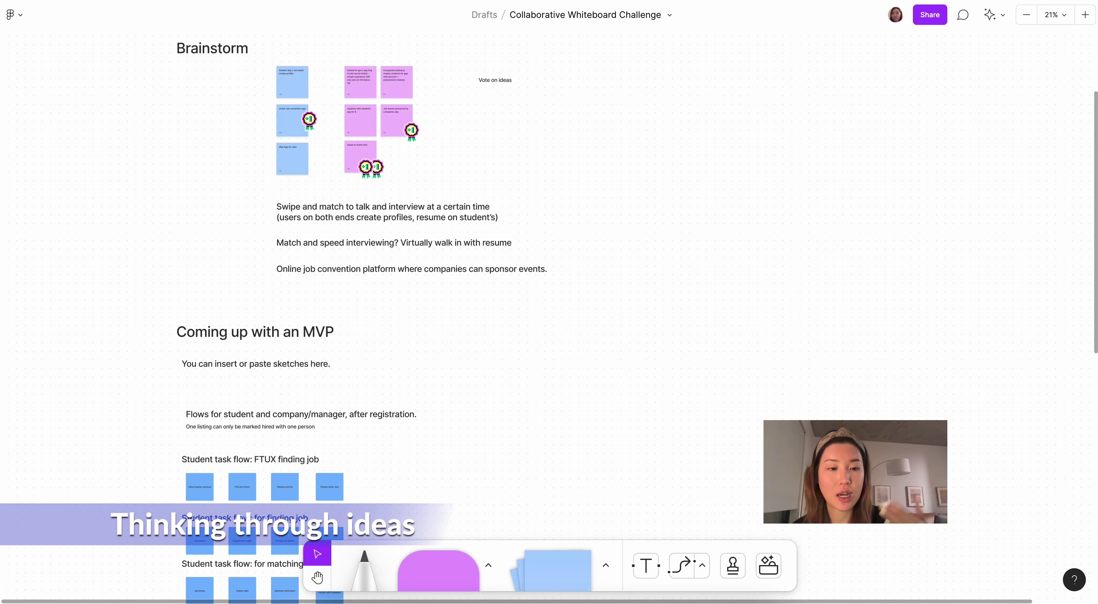
scroll(273, 209, up, 2)
scroll(273, 209, up, 4)
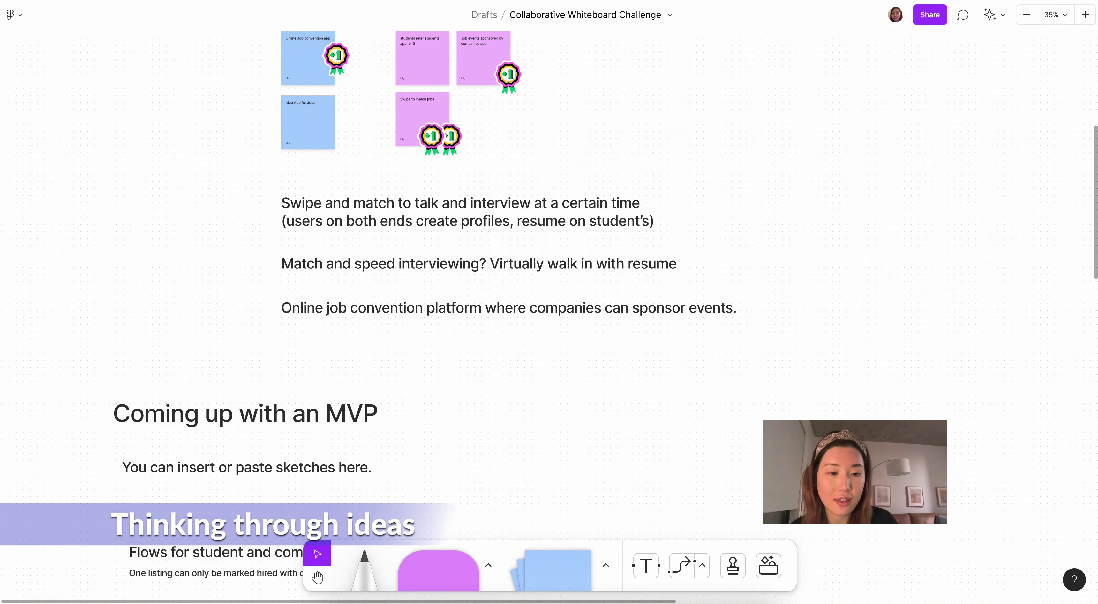
scroll(426, 307, up, 2)
scroll(427, 308, left, 1)
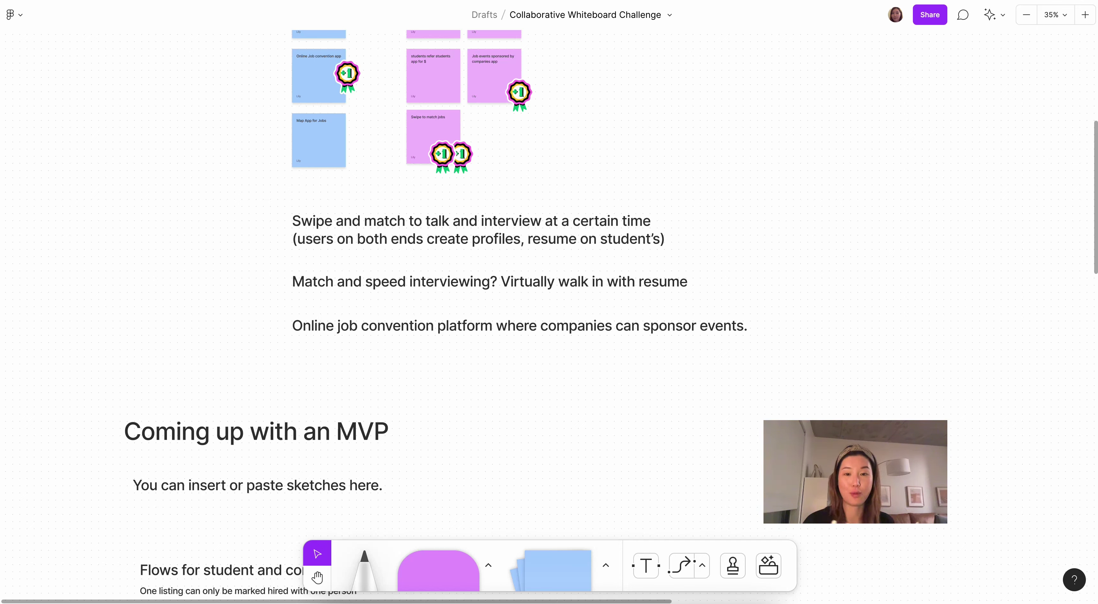
scroll(549, 299, down, 3)
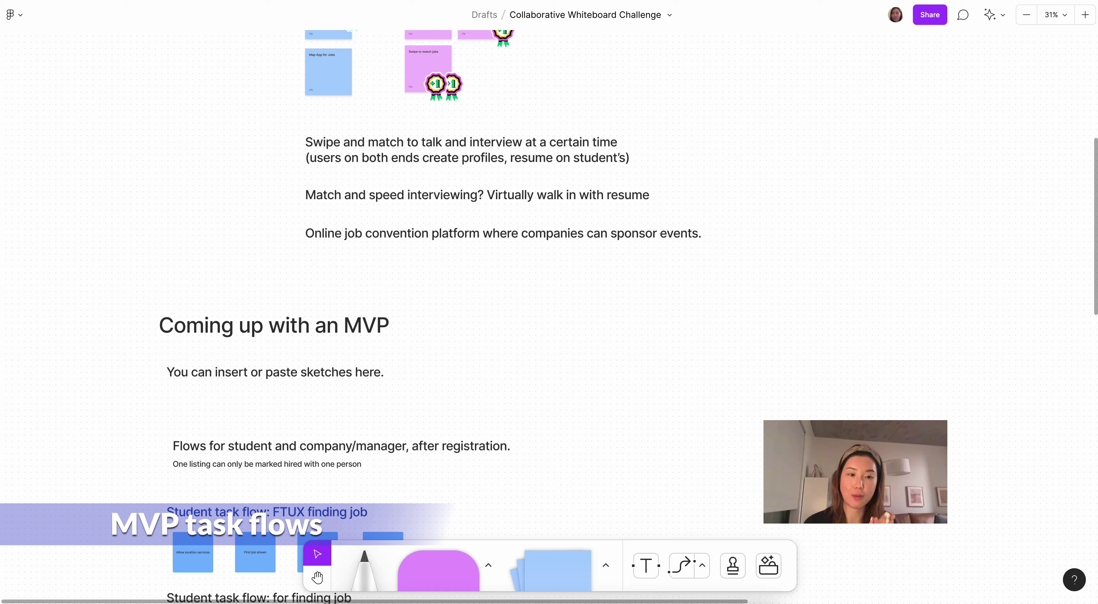
Step: Zoom in on the student finding-job and matching-job task-flow stickies
scroll(549, 299, down, 5)
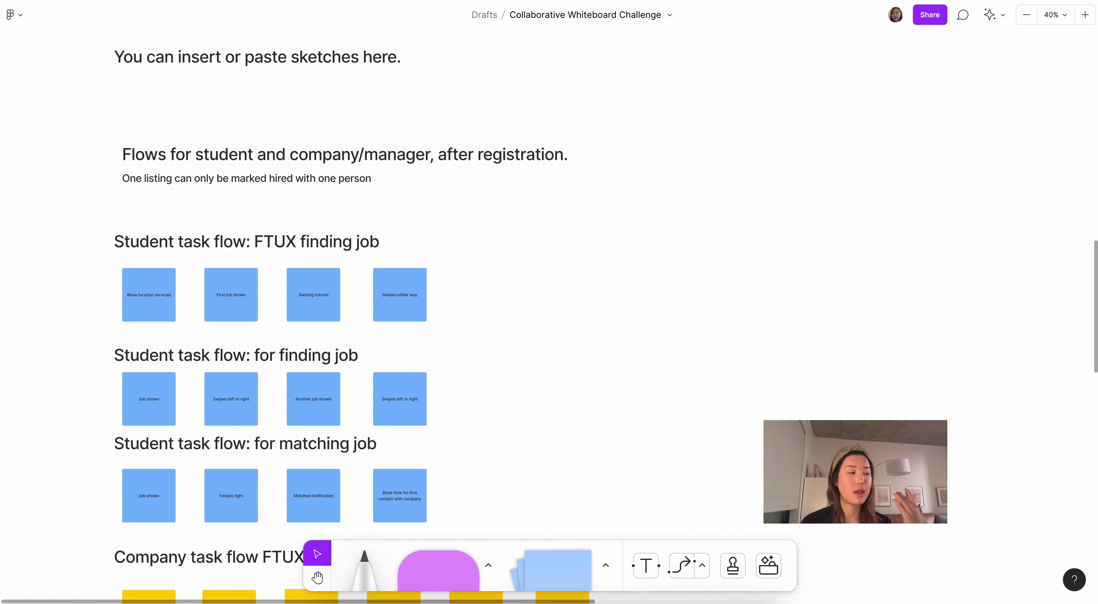
scroll(372, 286, down, 3)
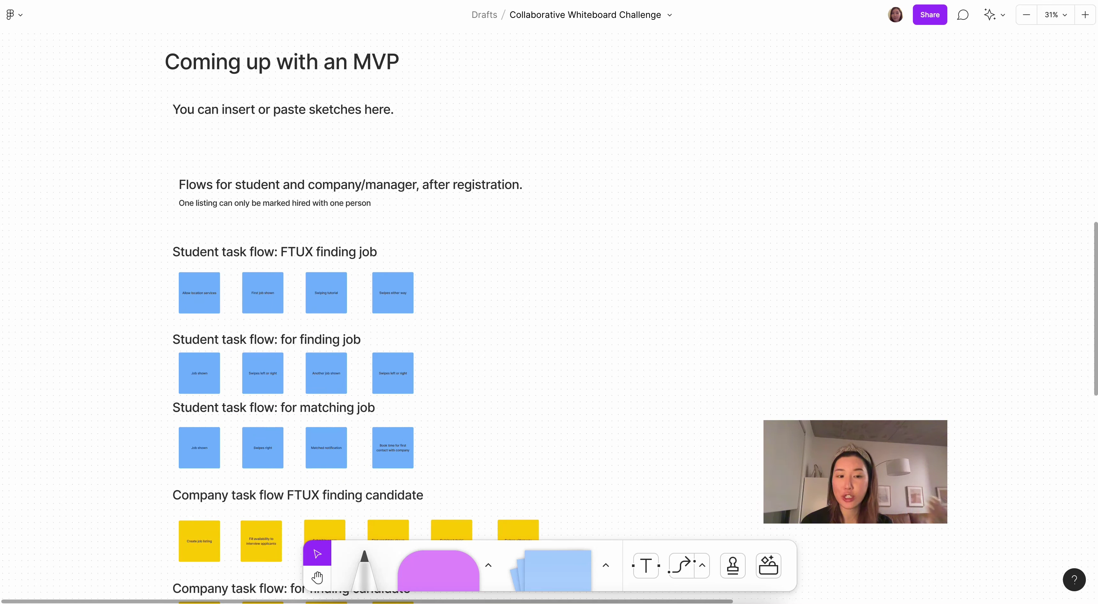
scroll(367, 268, up, 5)
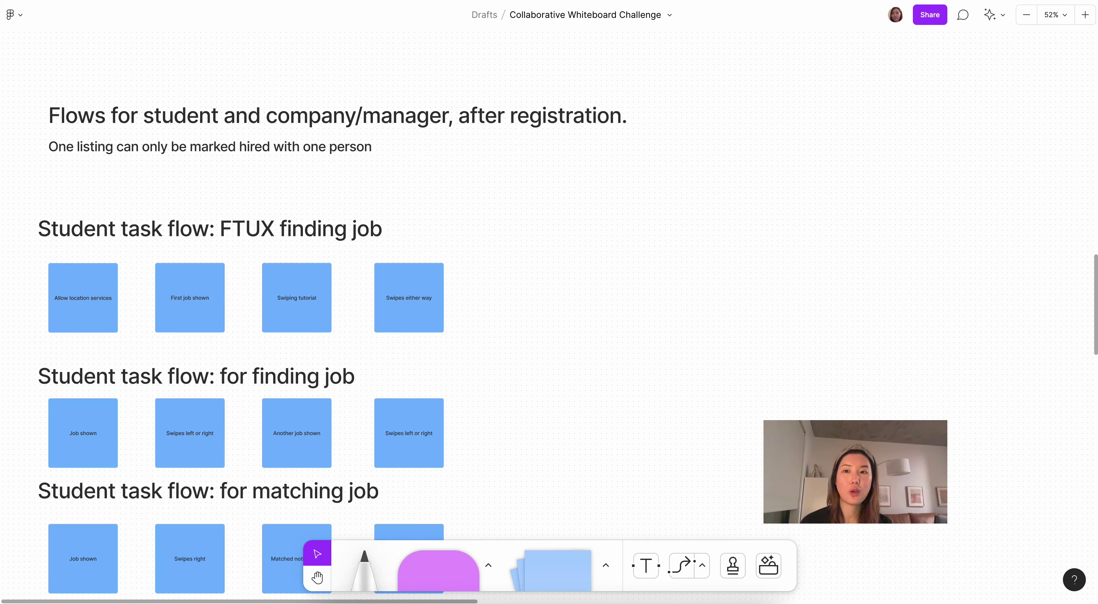
scroll(367, 268, down, 3)
scroll(235, 307, up, 2)
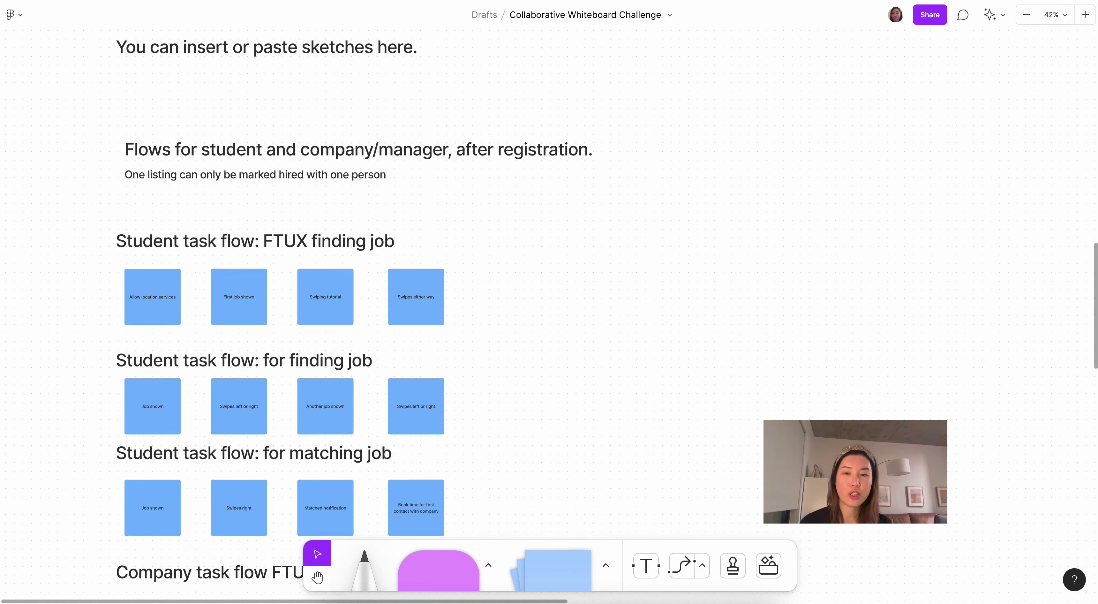
scroll(266, 327, up, 5)
scroll(266, 326, left, 3)
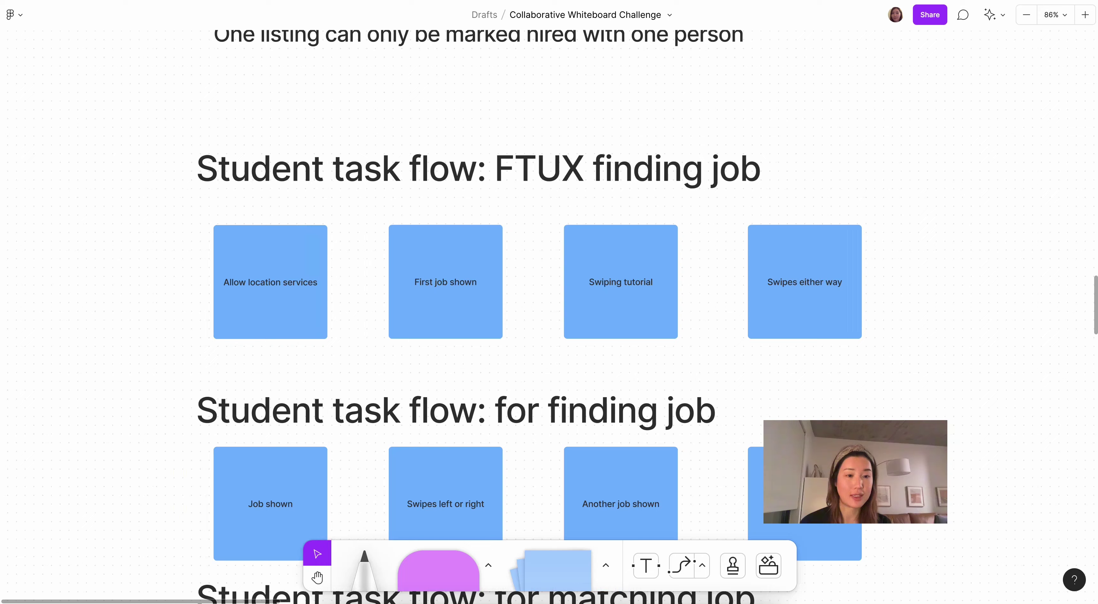
scroll(213, 306, down, 5)
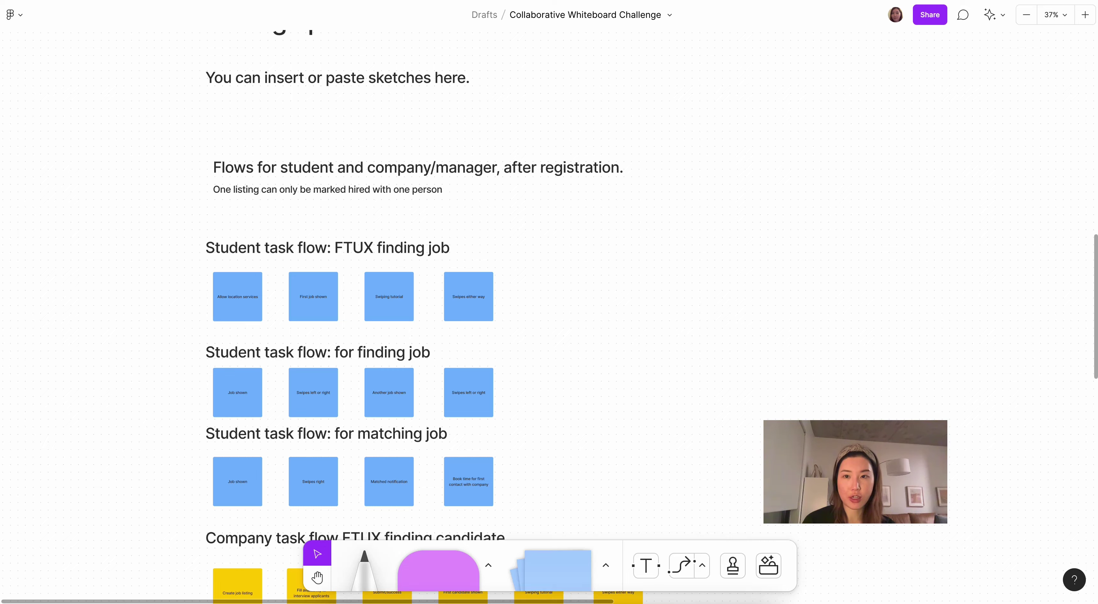
scroll(232, 307, up, 2)
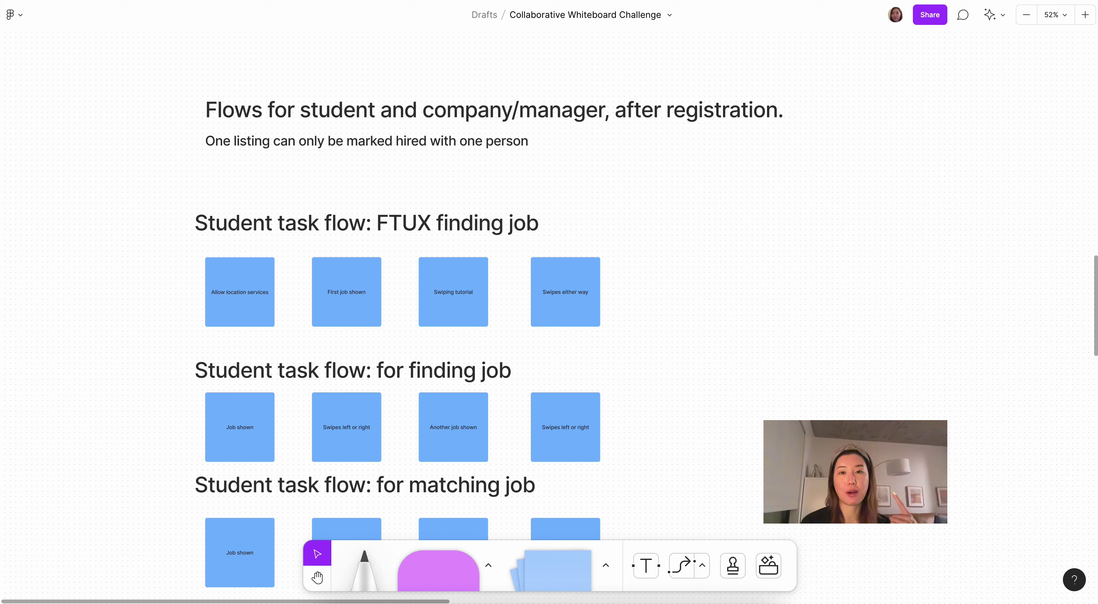
scroll(261, 308, up, 3)
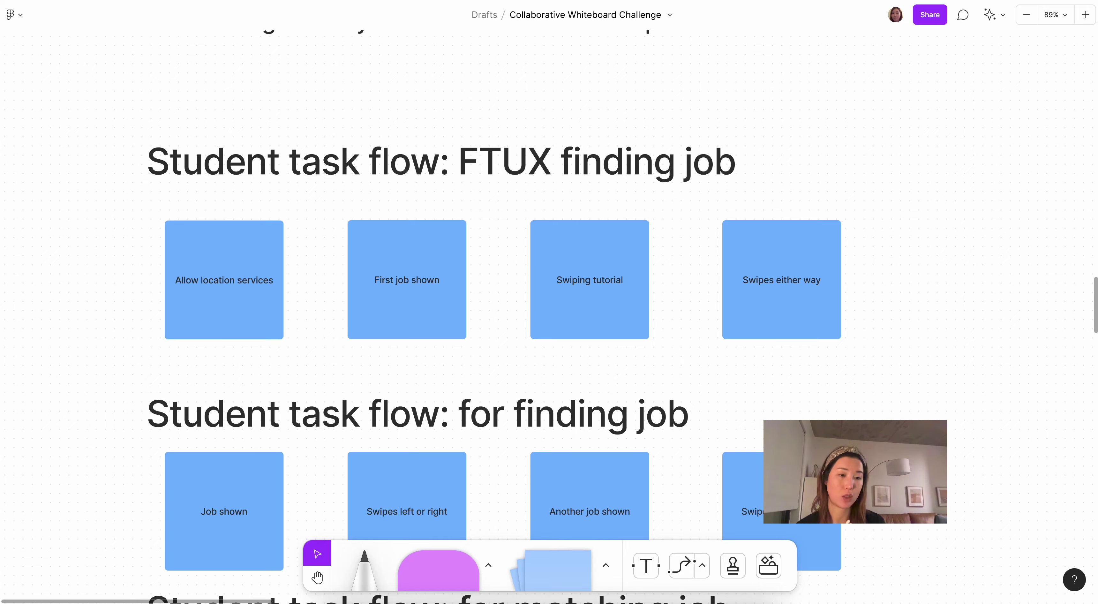
Step: Scroll down and zoom out to the company FTUX flow starting with 'Create job listing'
scroll(549, 299, down, 3)
scroll(549, 298, up, 2)
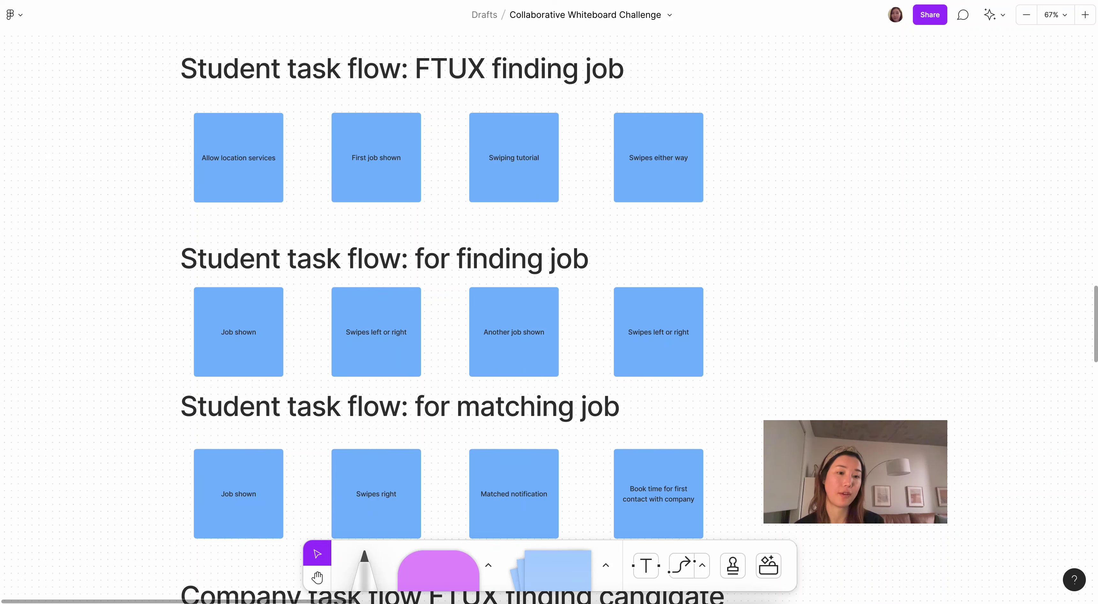
scroll(217, 318, up, 5)
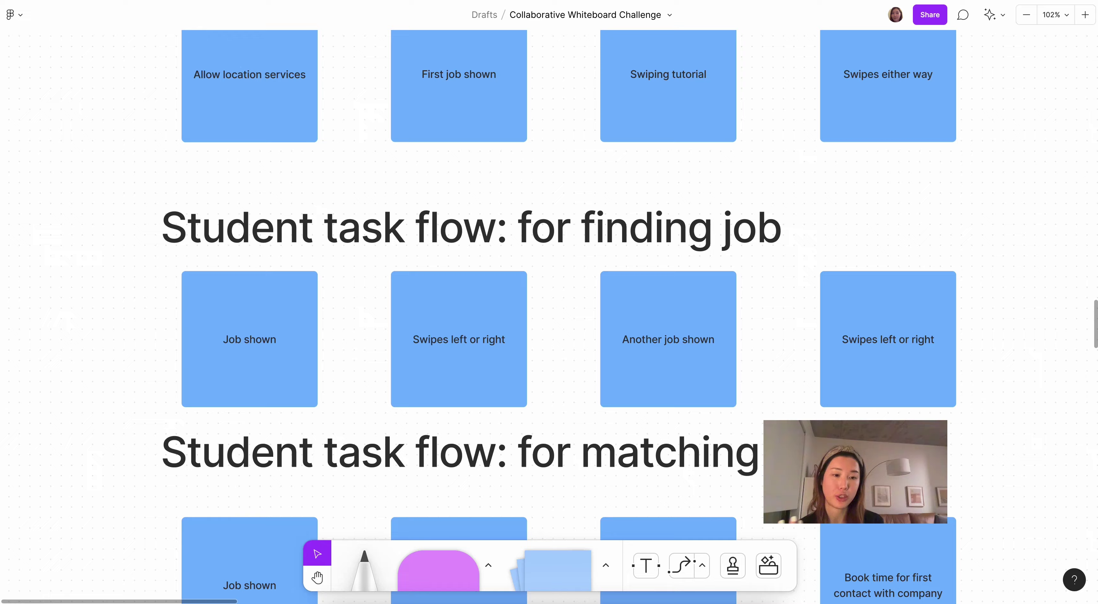
scroll(228, 274, down, 2)
scroll(227, 274, down, 3)
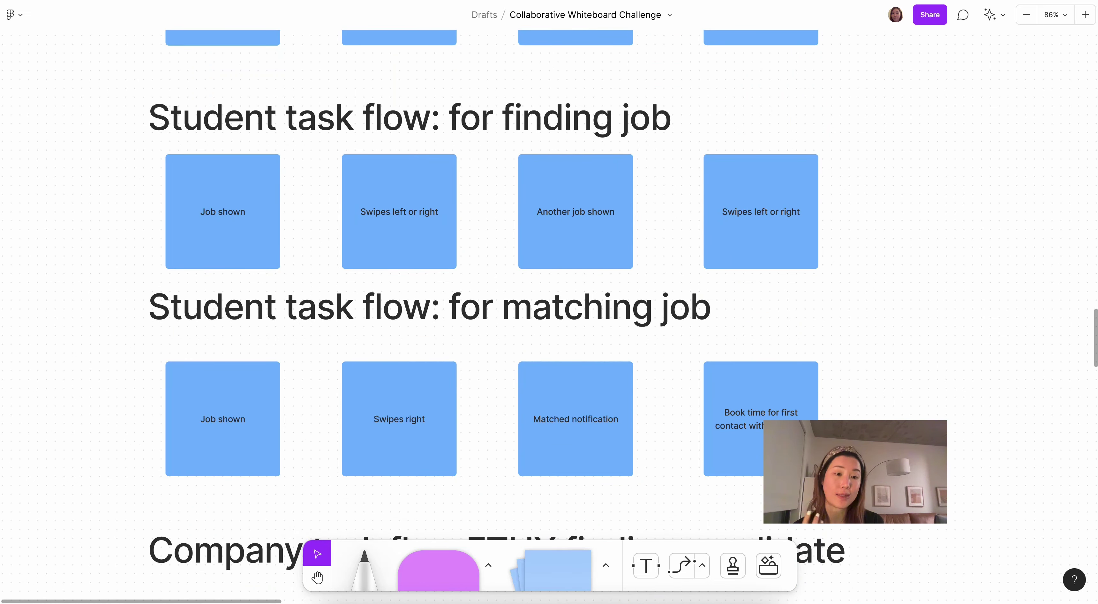
scroll(549, 299, down, 2)
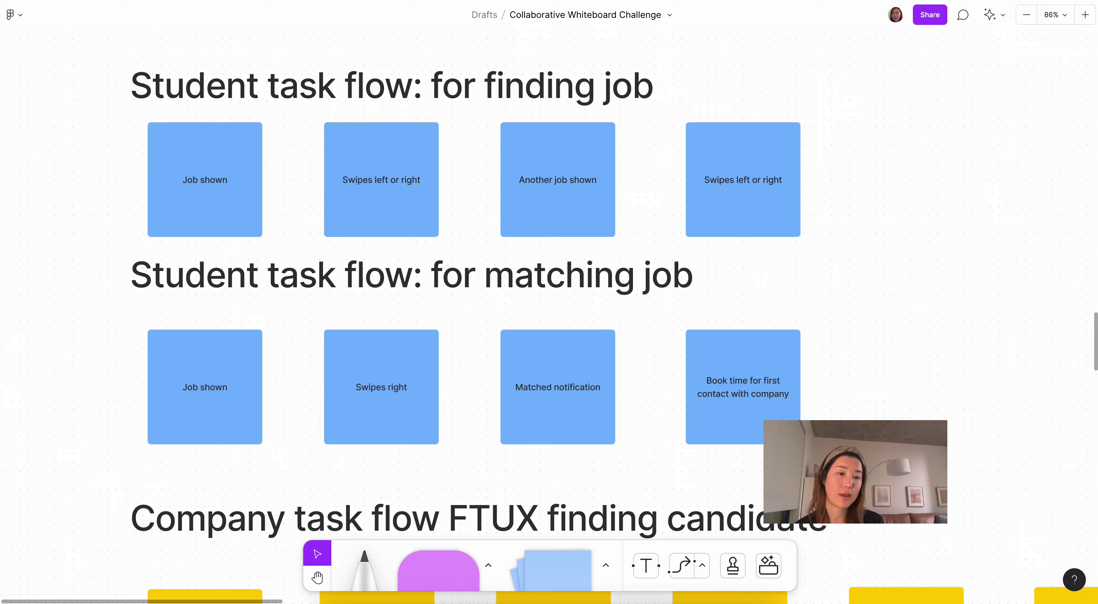
scroll(549, 298, down, 8)
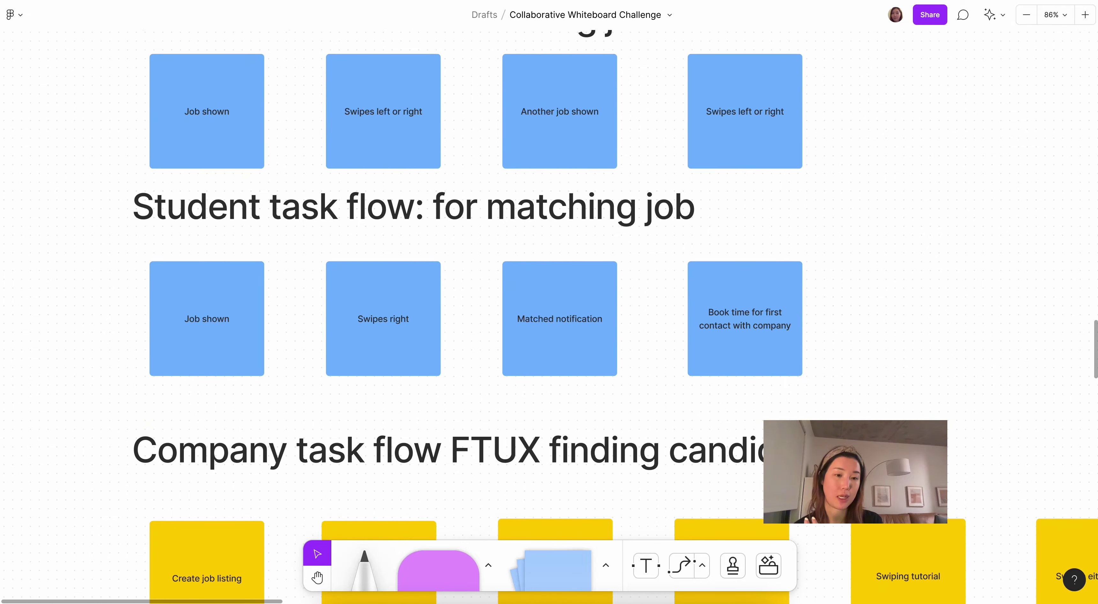
Step: Pan down to the company matching flow: Matched notification, Review resume, Notification of interview time/date
scroll(549, 299, down, 5)
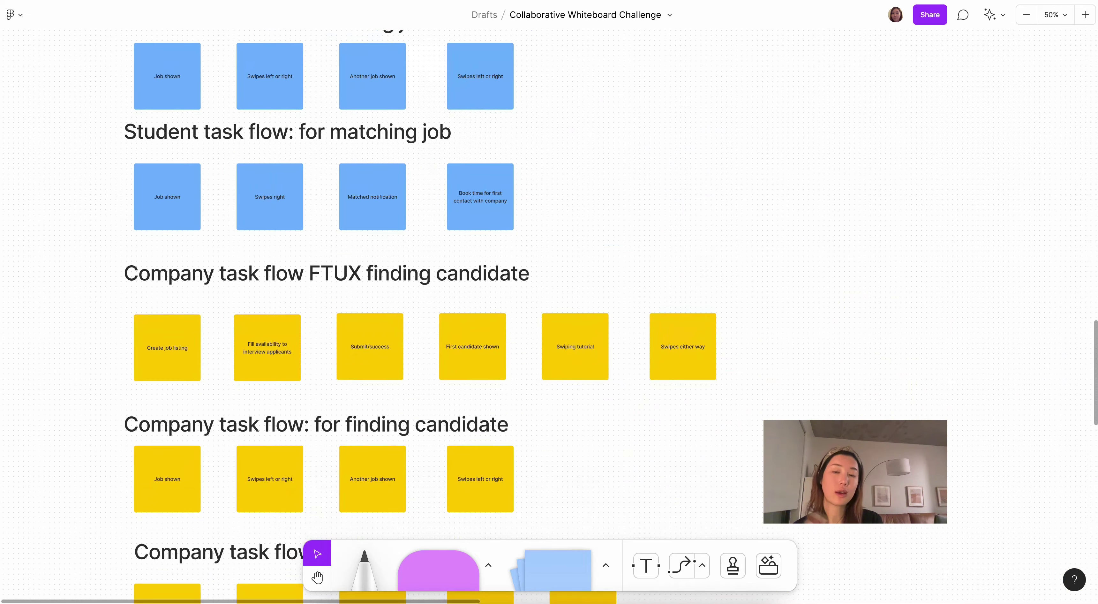
scroll(175, 364, up, 5)
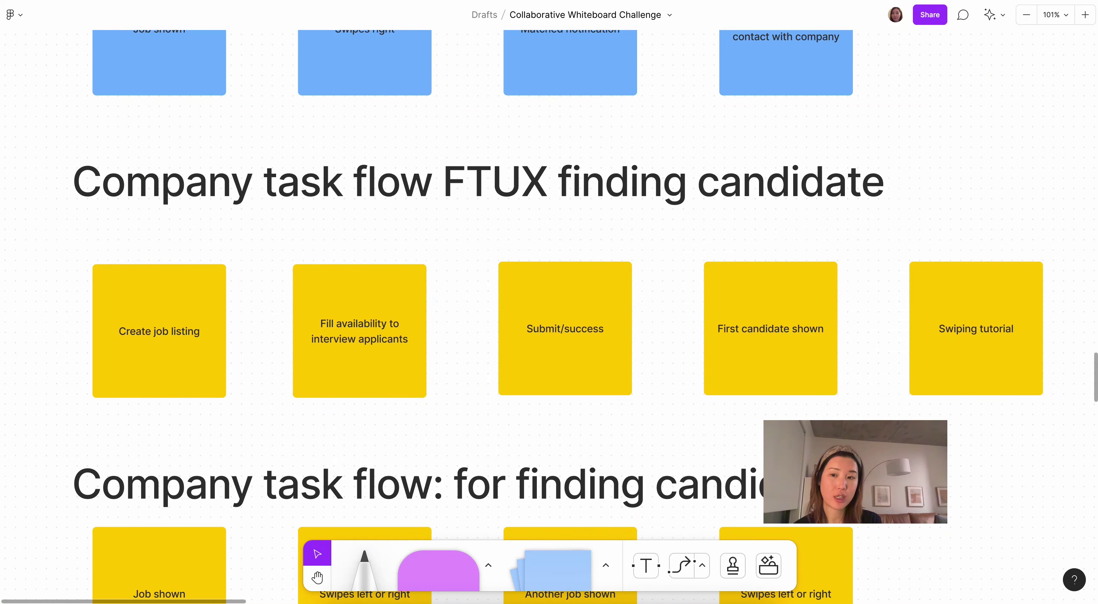
scroll(549, 298, right, 3)
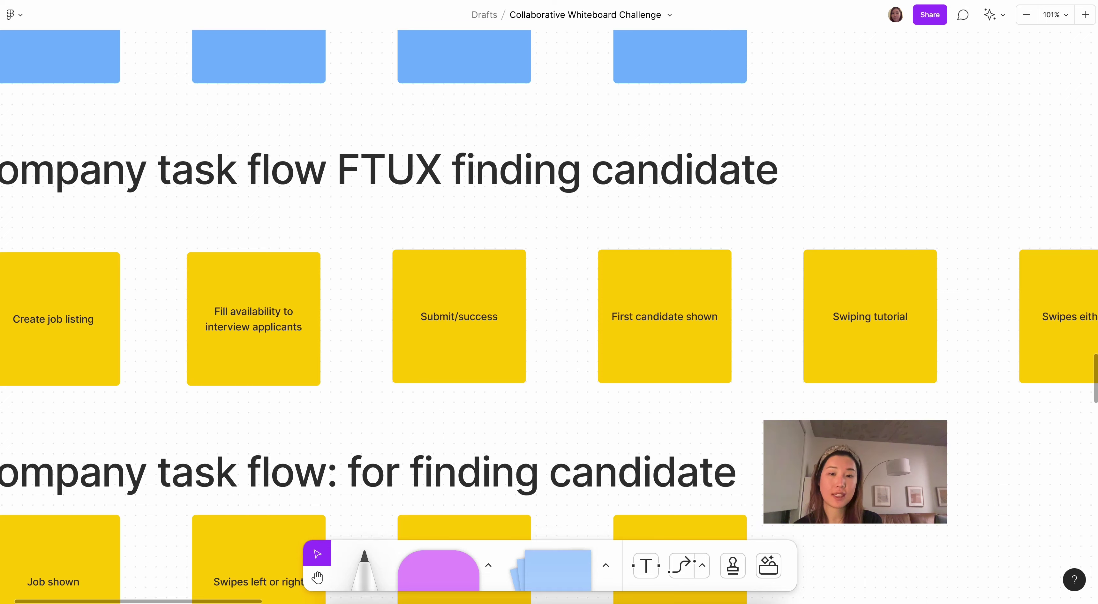
scroll(549, 299, down, 2)
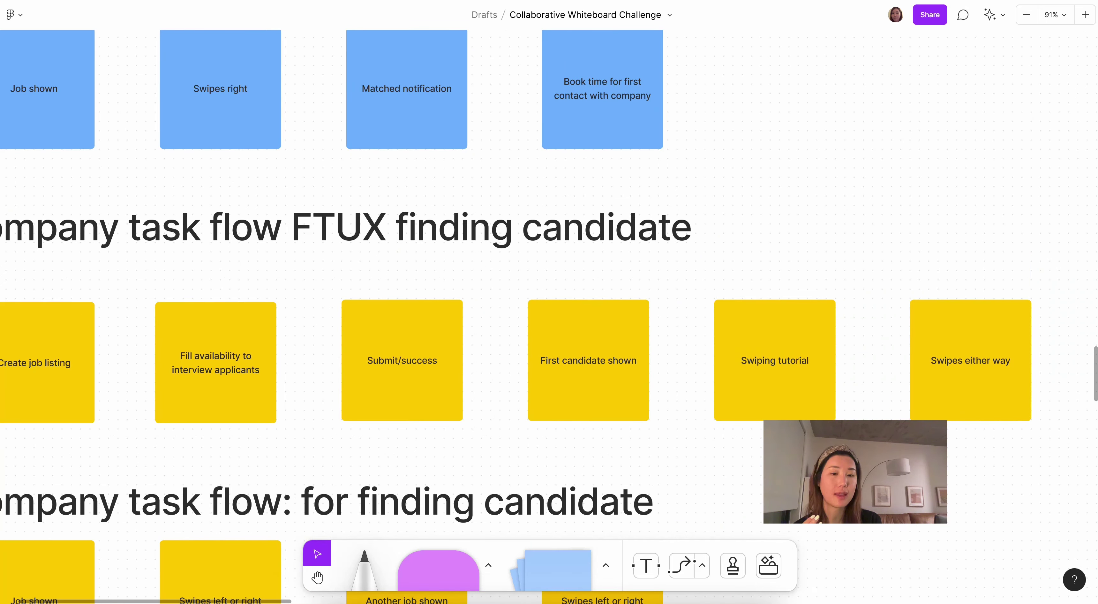
scroll(549, 298, right, 1)
scroll(549, 299, down, 1)
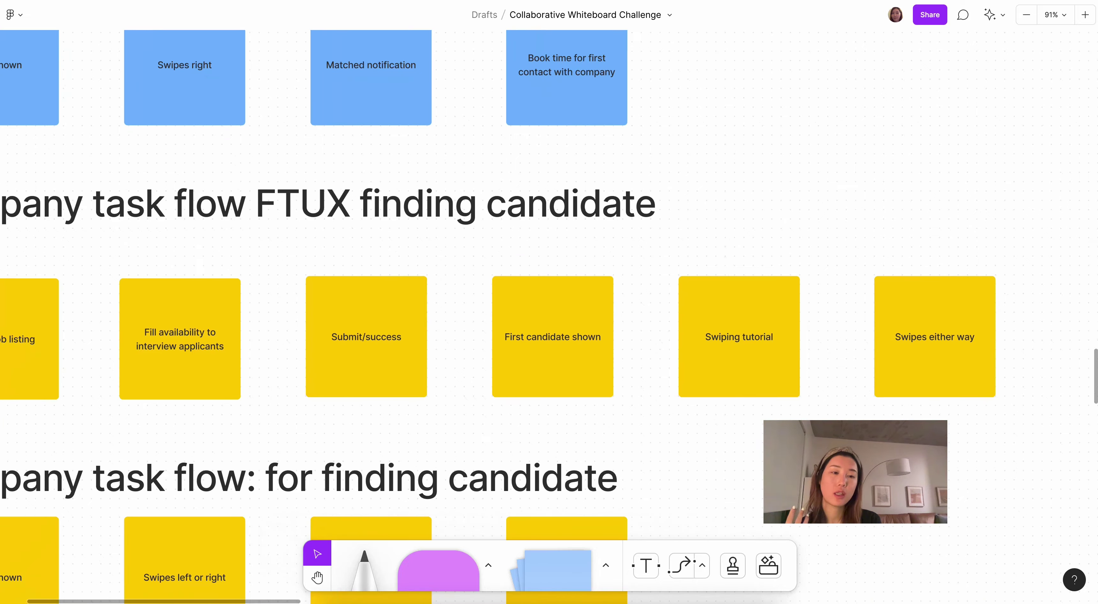
scroll(549, 298, down, 1)
scroll(549, 298, left, 1)
scroll(549, 298, down, 3)
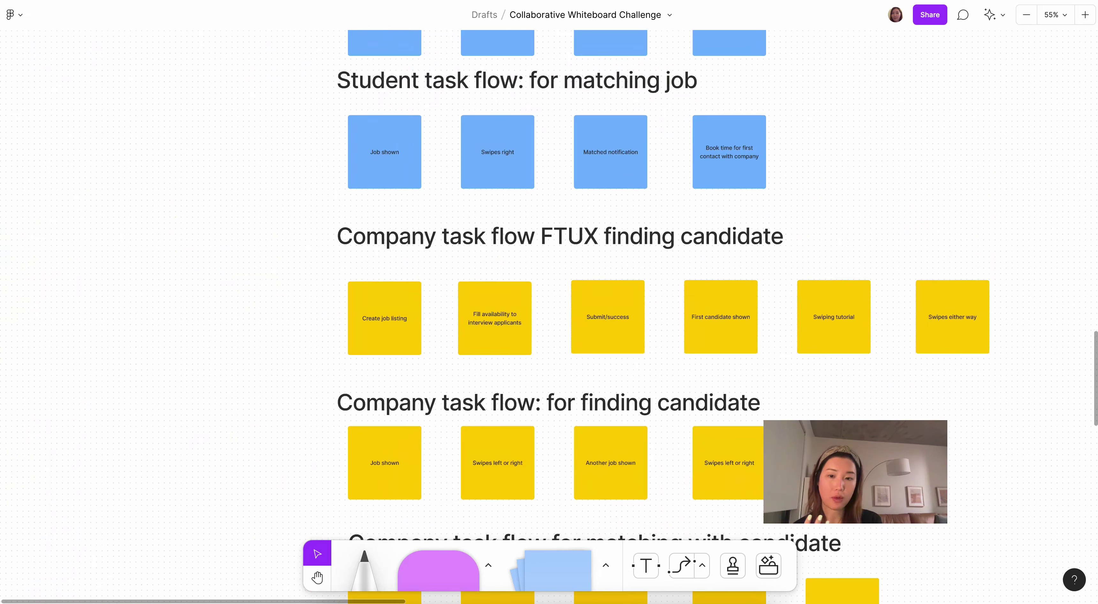
scroll(549, 299, up, 2)
scroll(549, 298, down, 5)
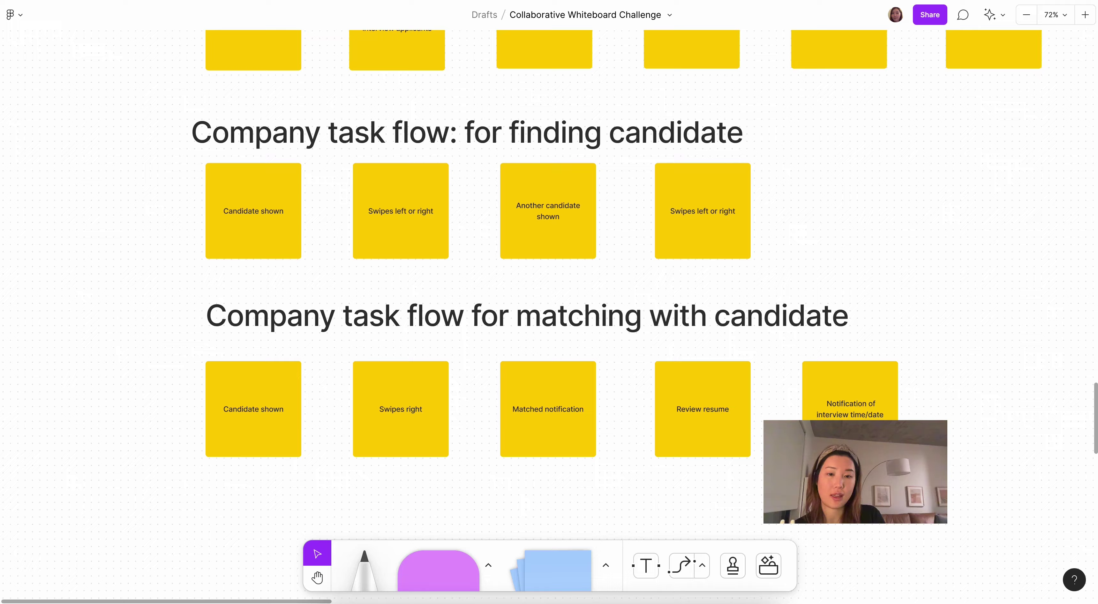
scroll(549, 299, right, 2)
scroll(549, 299, down, 1)
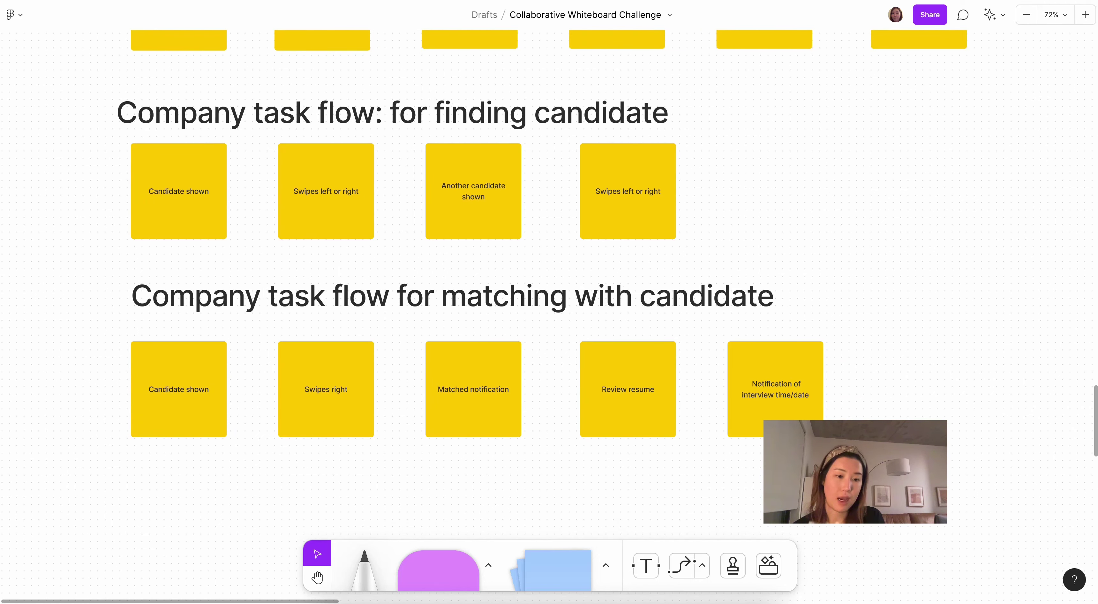
scroll(623, 386, up, 5)
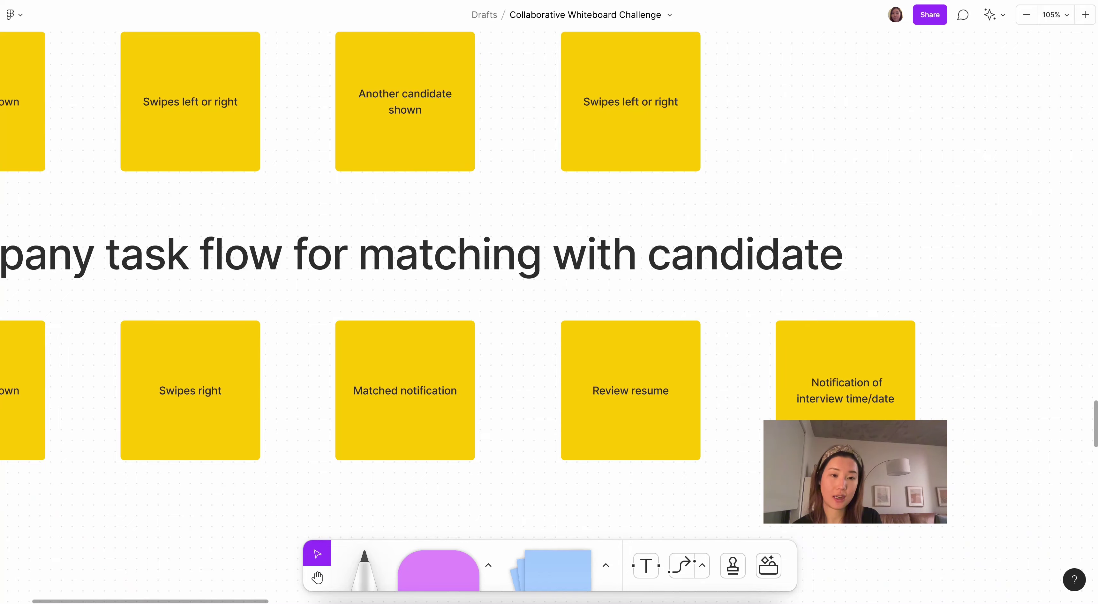
scroll(623, 386, down, 5)
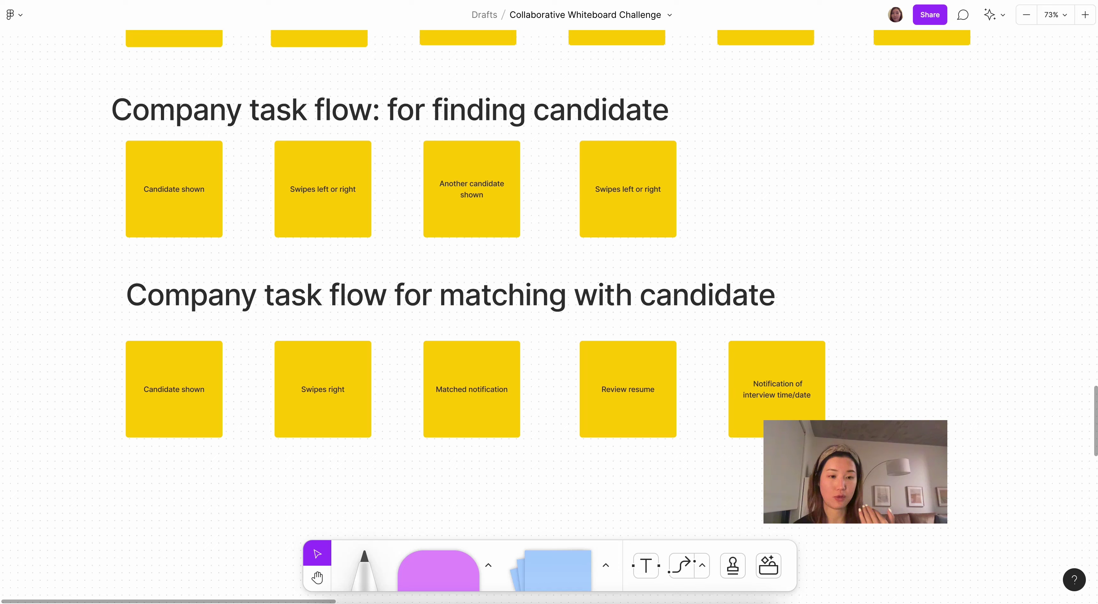
scroll(628, 389, up, 5)
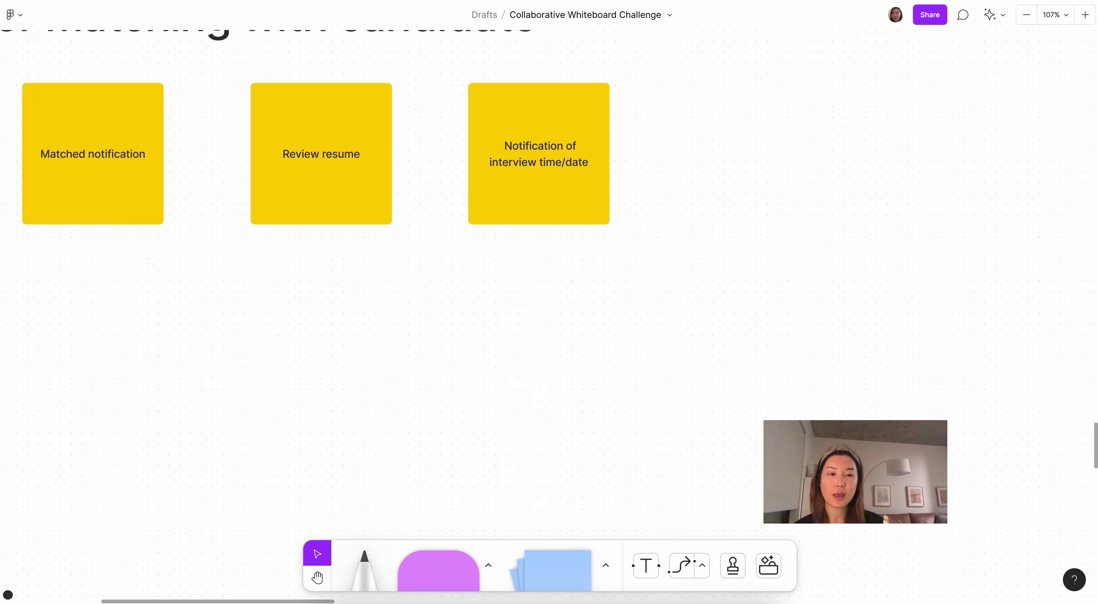
Step: Zoom out from the MVP flows, then zoom in on the Success Metrics heading and stickies
scroll(569, 224, down, 5)
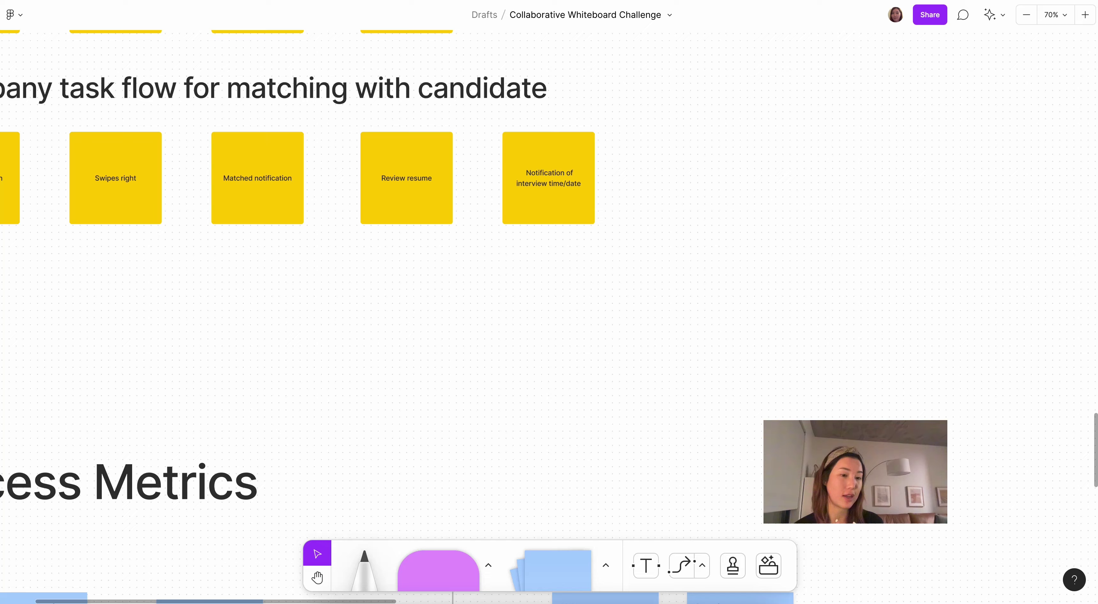
scroll(549, 282, down, 10)
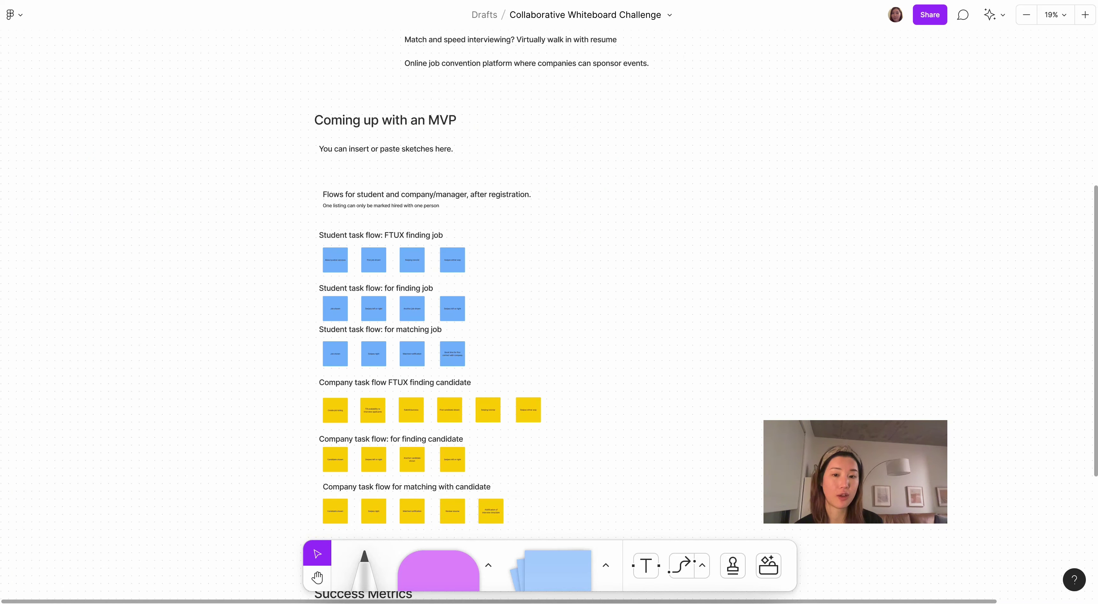
scroll(497, 312, up, 3)
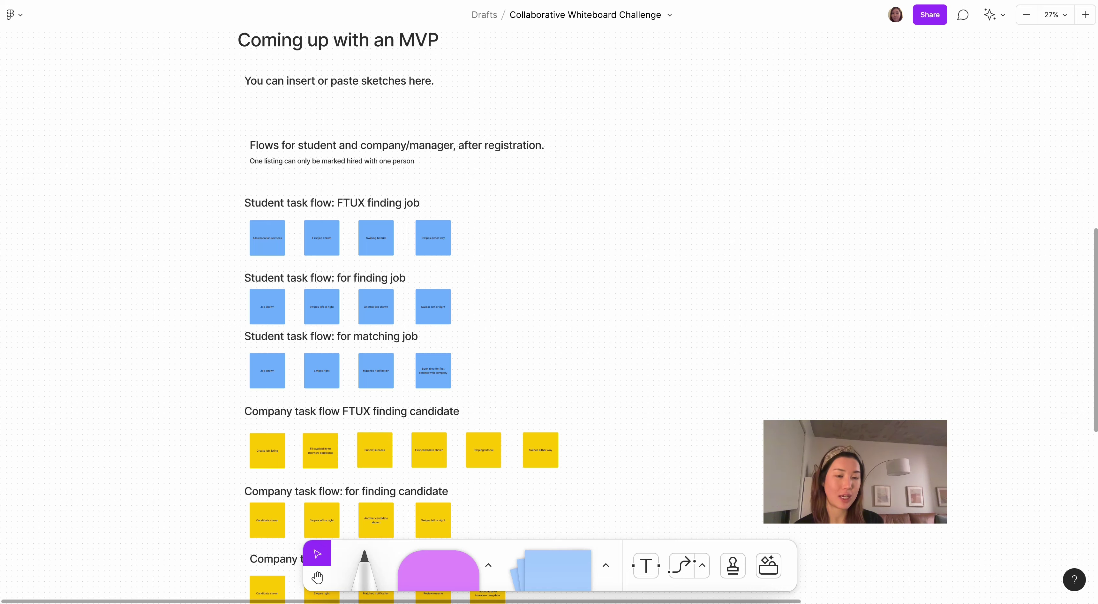
scroll(549, 299, down, 5)
scroll(512, 312, up, 3)
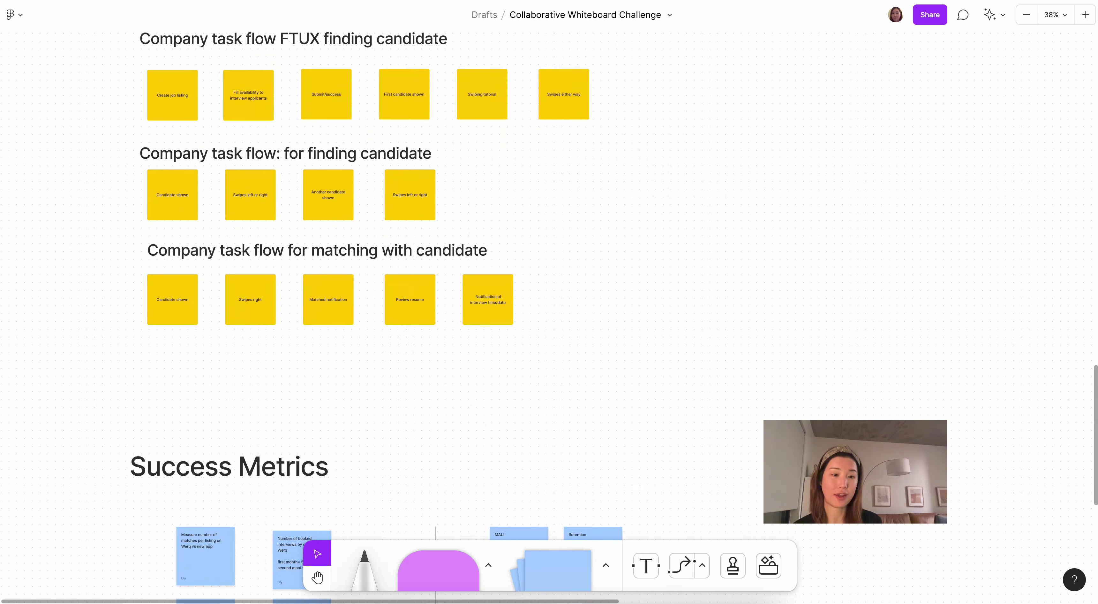
scroll(549, 299, down, 2)
scroll(141, 299, up, 2)
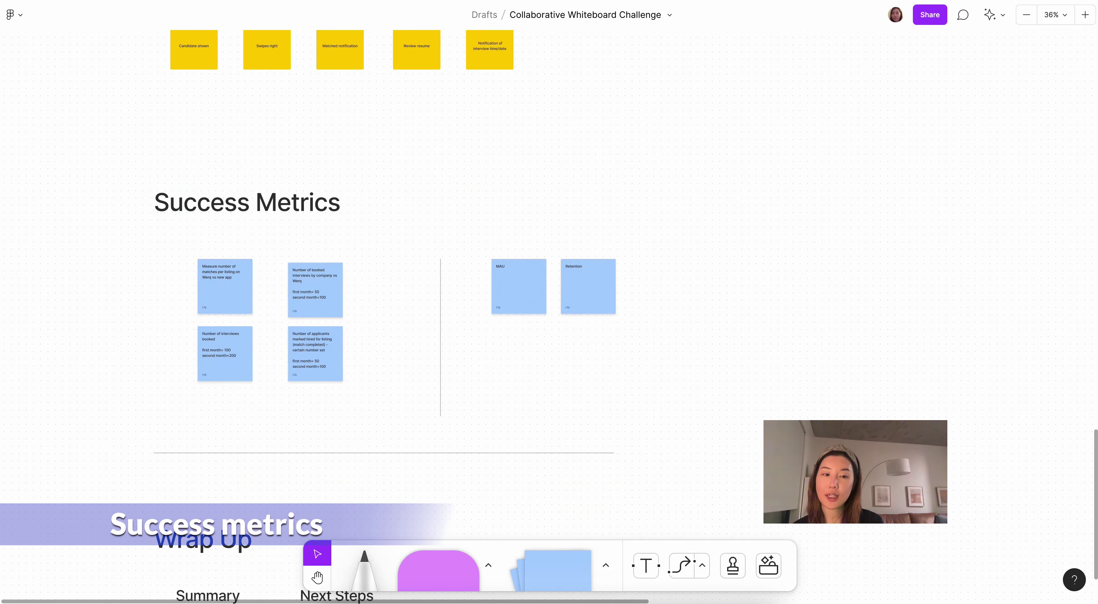
scroll(194, 253, up, 5)
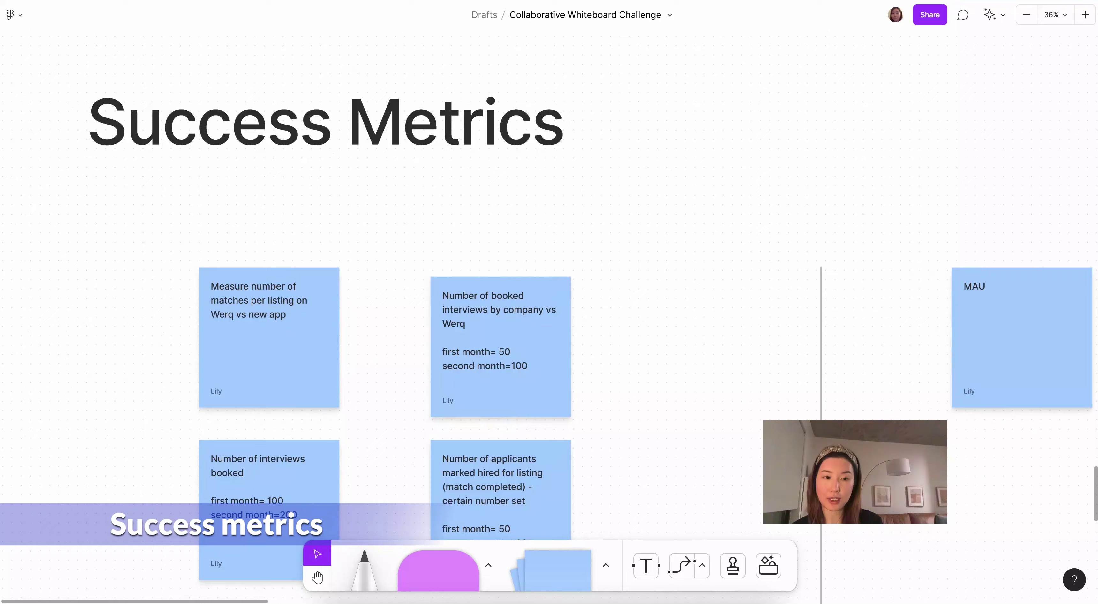
scroll(549, 341, down, 2)
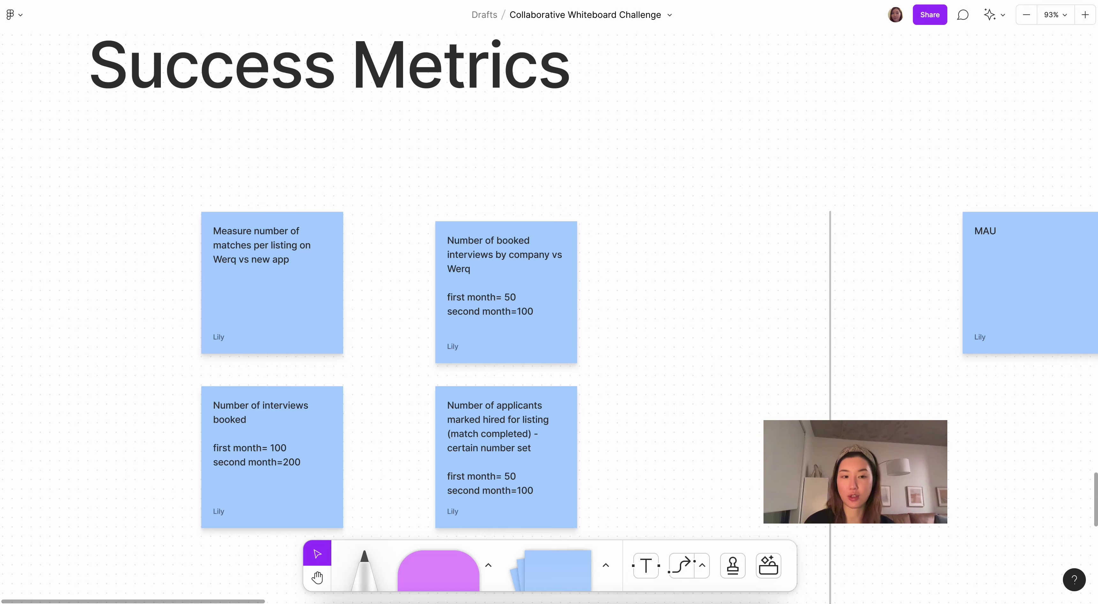
scroll(549, 299, down, 2)
scroll(549, 299, right, 1)
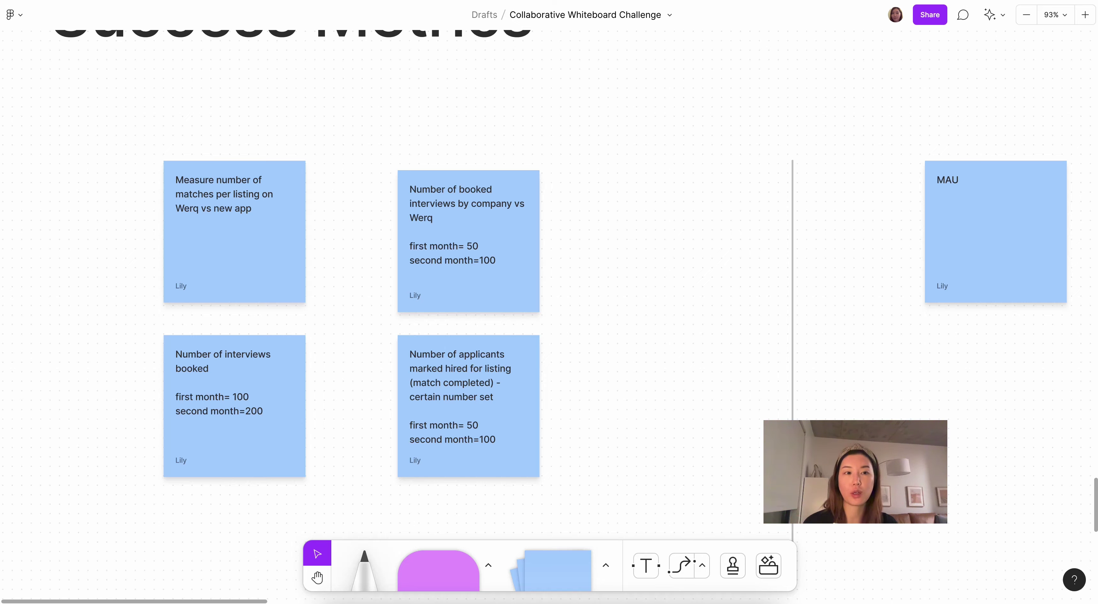
scroll(549, 277, down, 5)
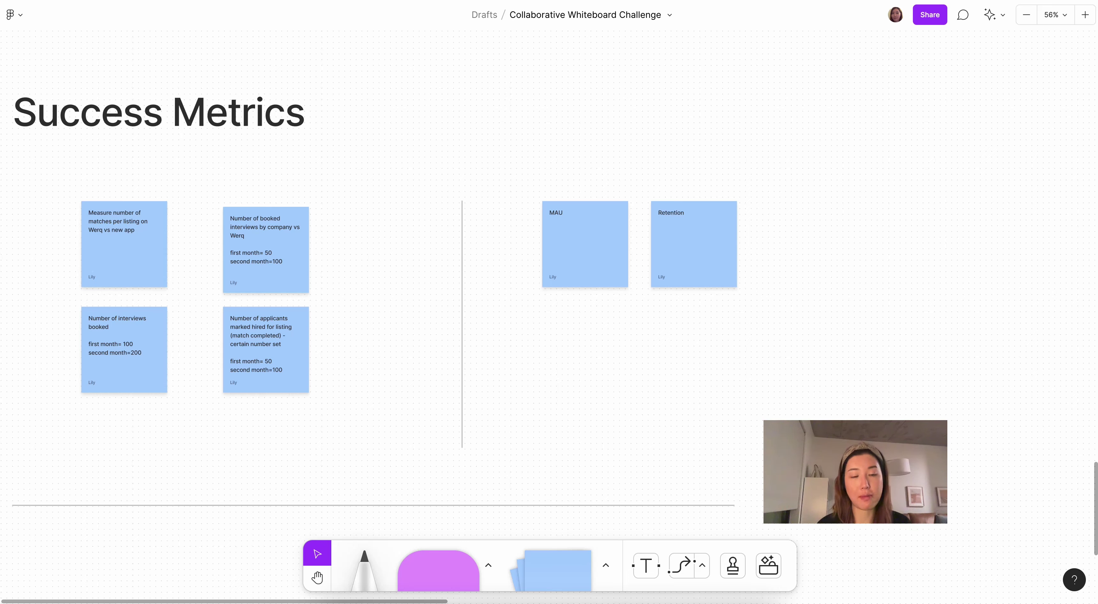
Step: Scroll to Wrap Up and zoom in on the Summary and P1, P2, P3 Next Steps stickies
scroll(549, 298, down, 10)
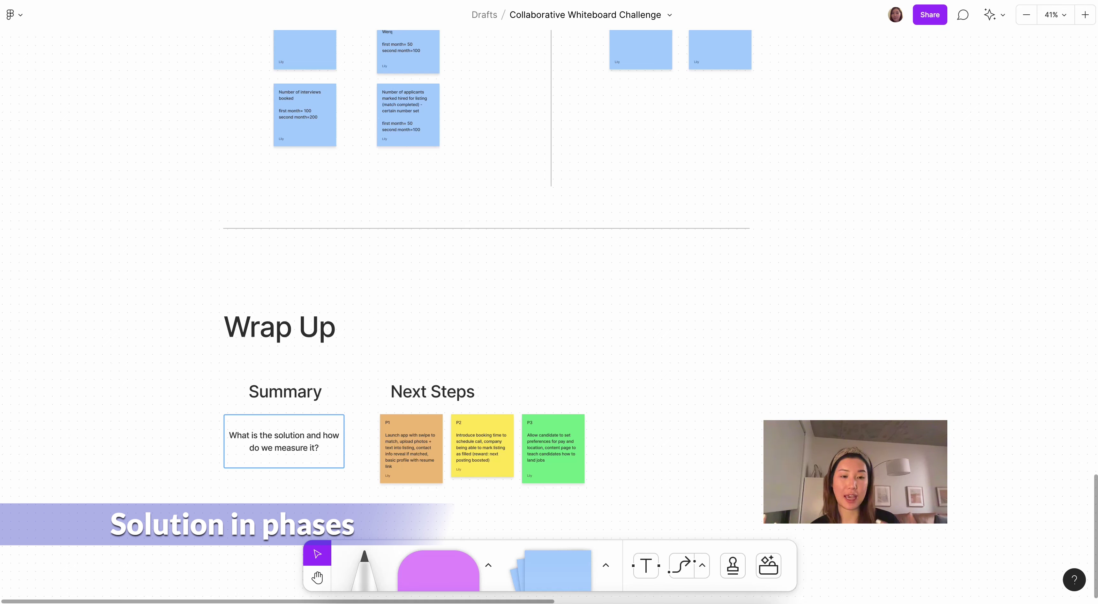
scroll(360, 486, up, 5)
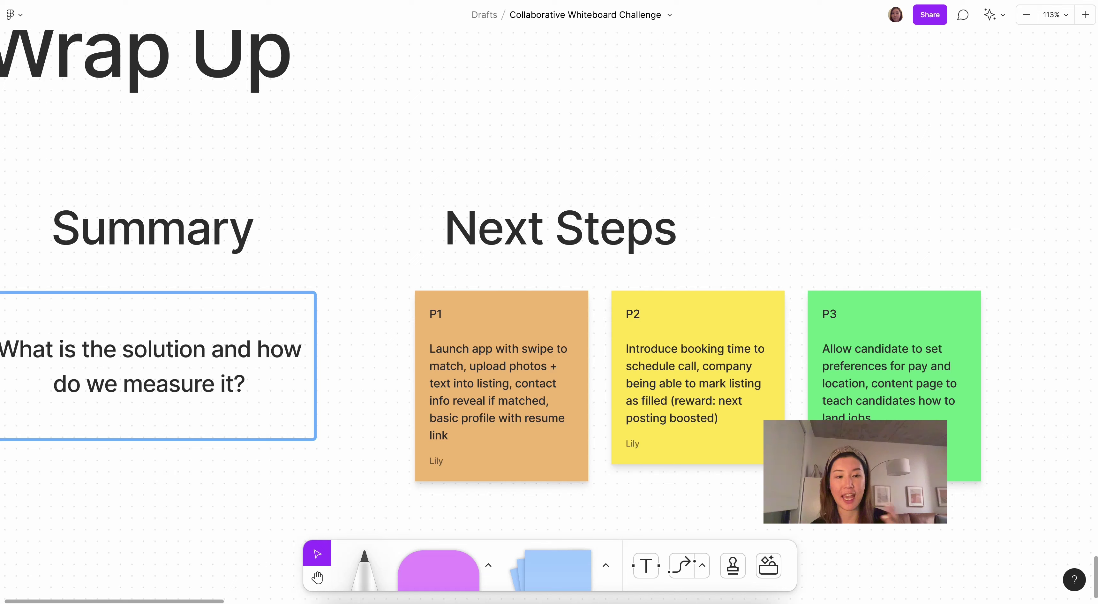
scroll(492, 316, right, 2)
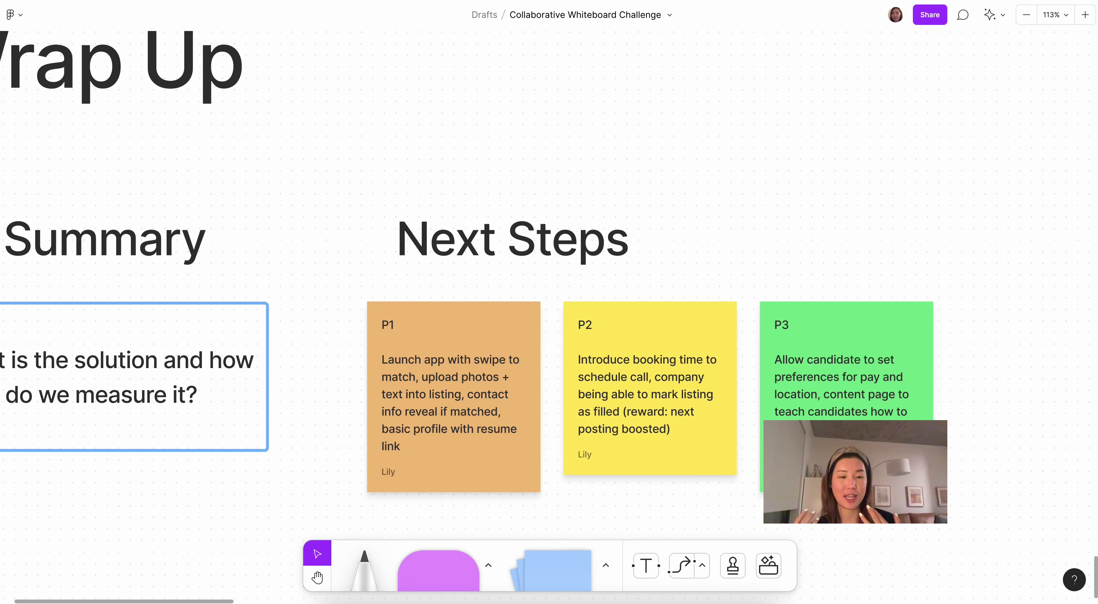
scroll(597, 341, down, 3)
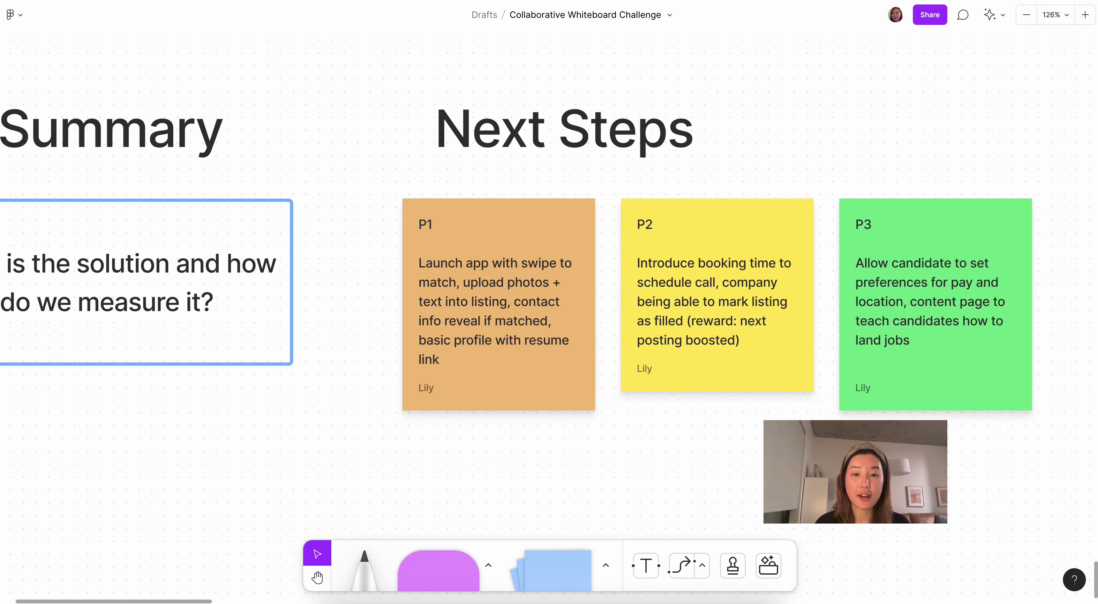
scroll(549, 298, right, 5)
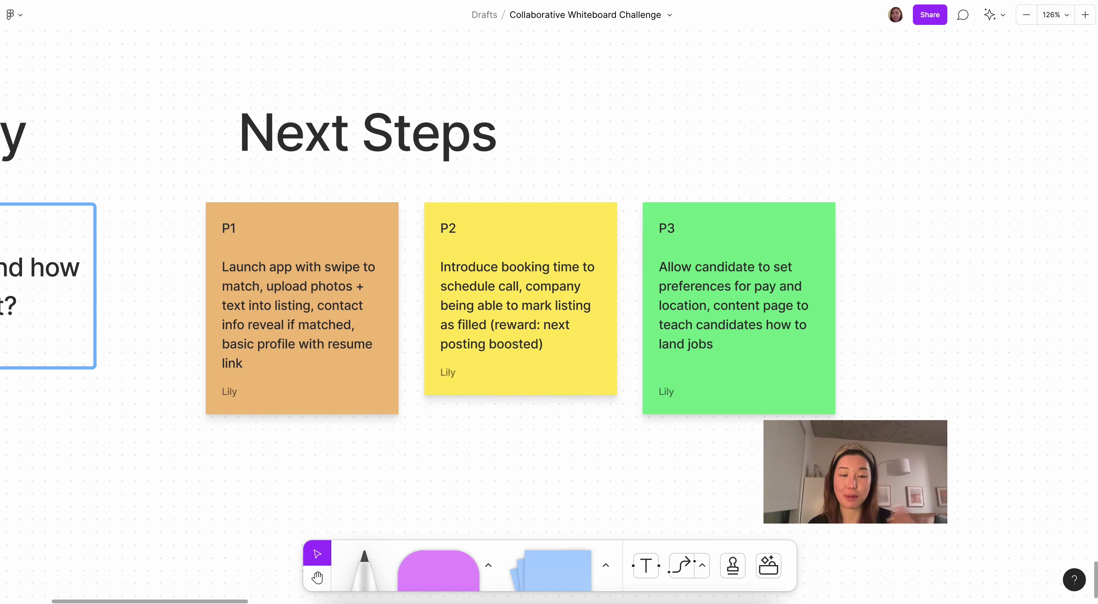
scroll(489, 294, right, 3)
scroll(490, 294, down, 1)
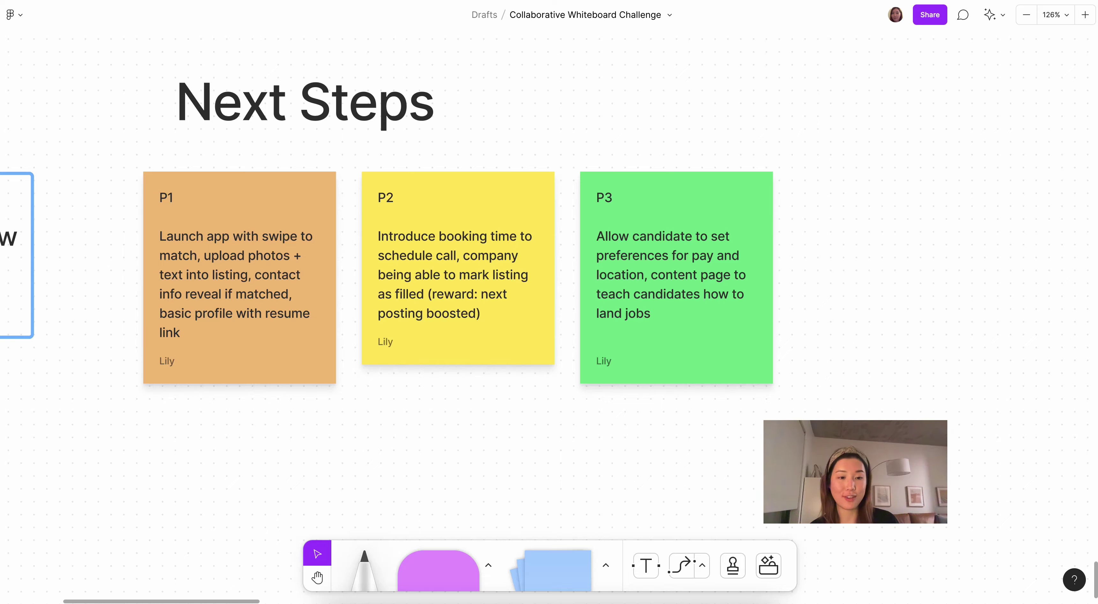
Step: Zoom to fit the whole board with Shift+1, from Introduction to Wrap Up
key(shift+1)
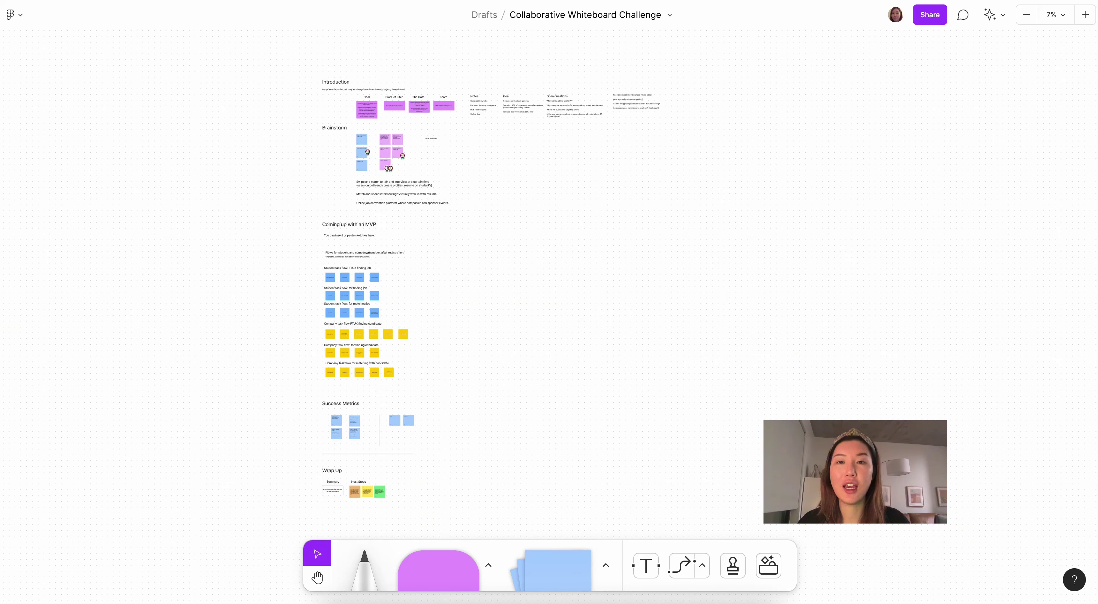